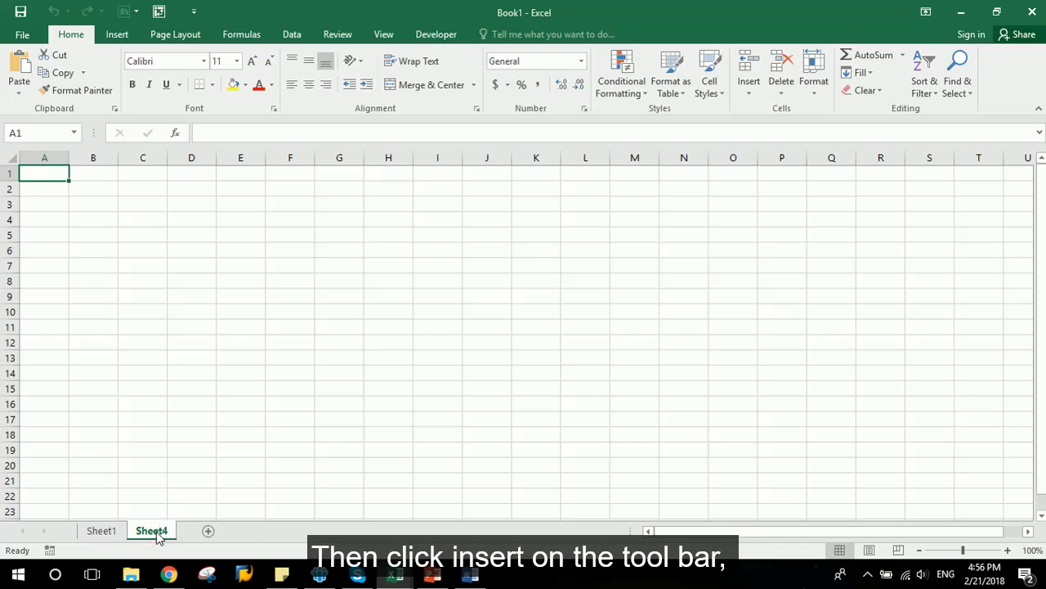
- Create a PivotTable at cell B3 of Sheet4 from the full data range on Sheet1 (A1:AD46665)
click(95, 201)
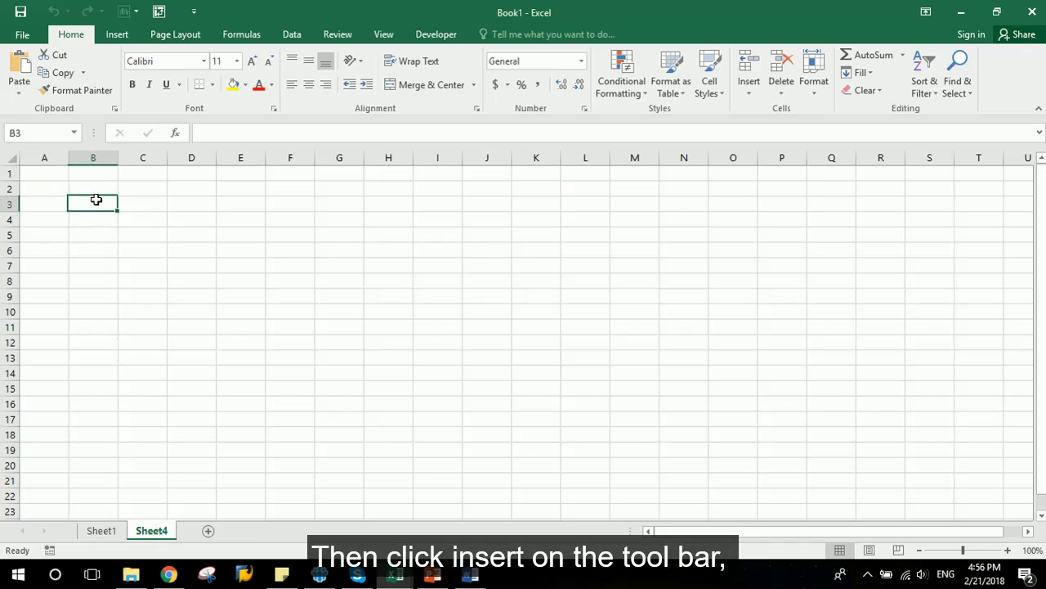
click(125, 39)
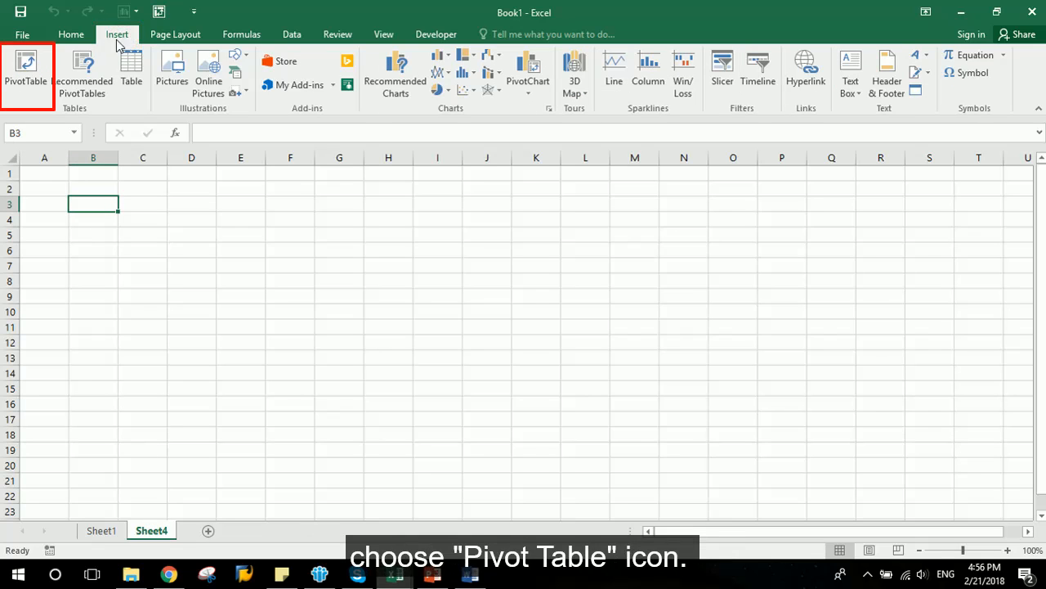
click(13, 86)
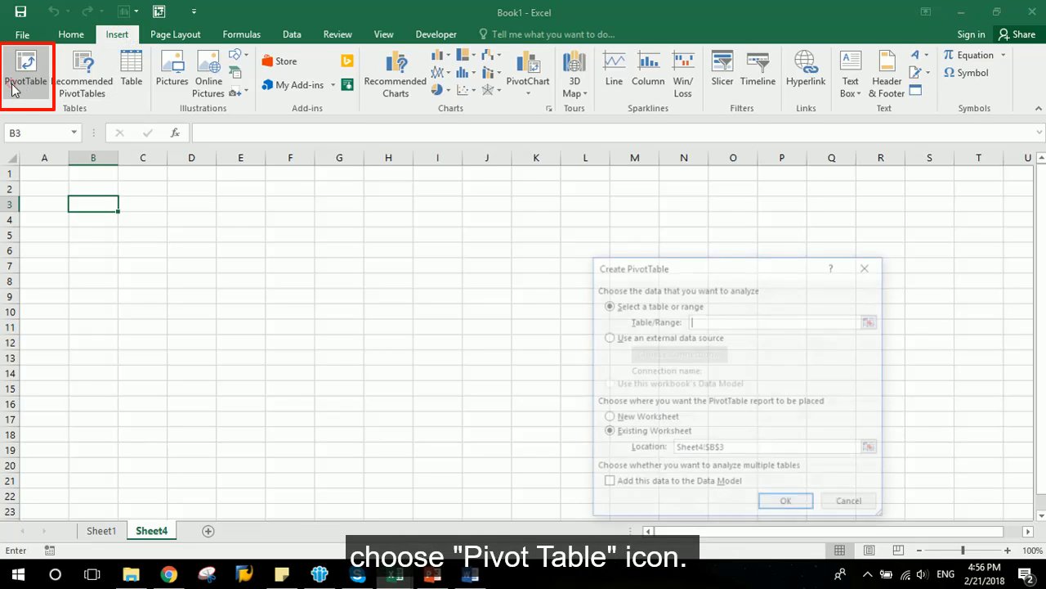
click(822, 324)
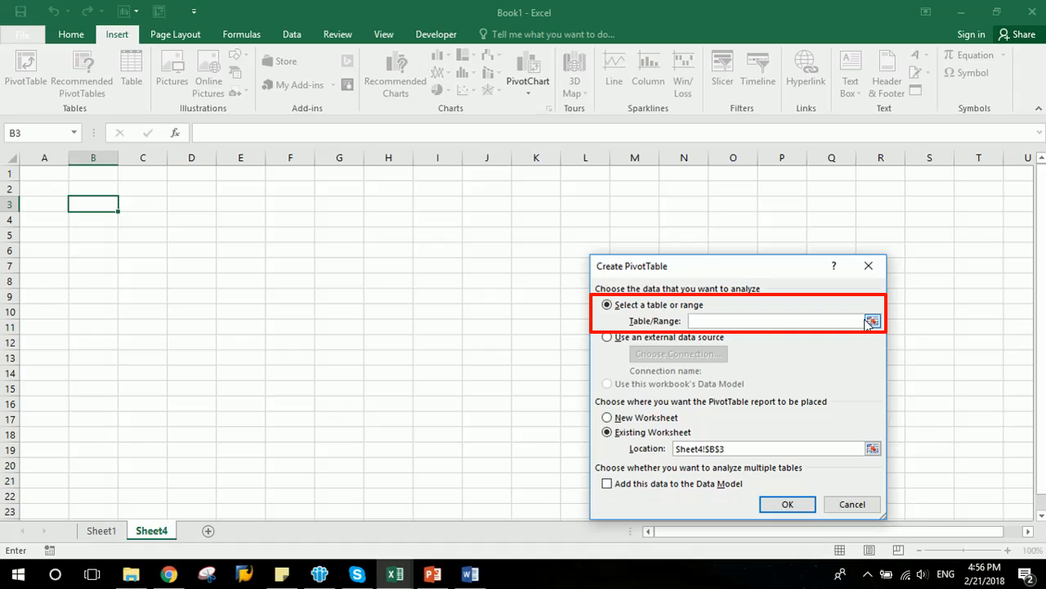
click(102, 531)
click(49, 173)
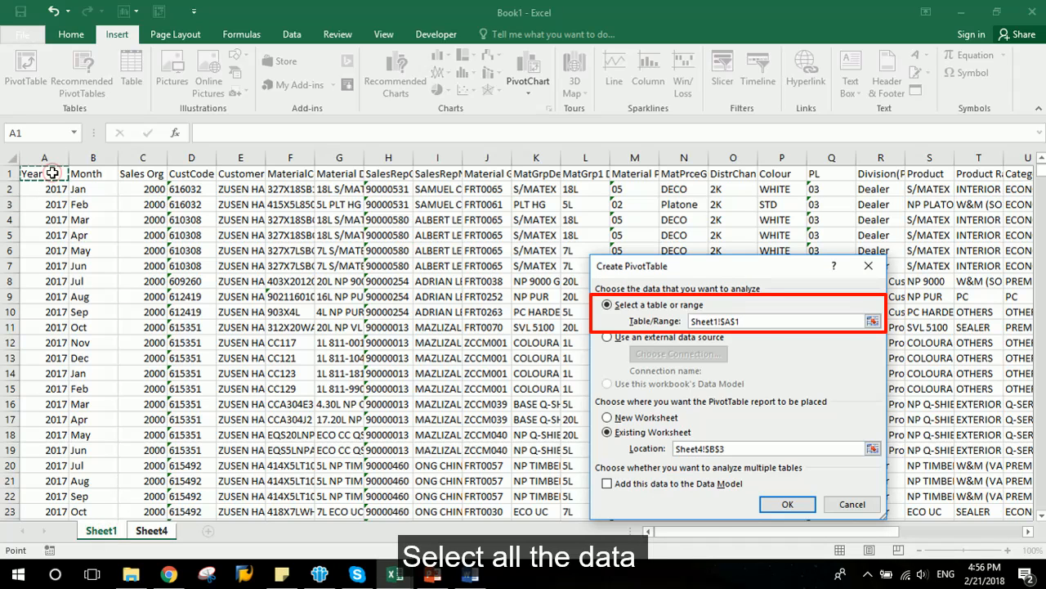
key(ctrl+shift+Right)
key(ctrl+shift+Down)
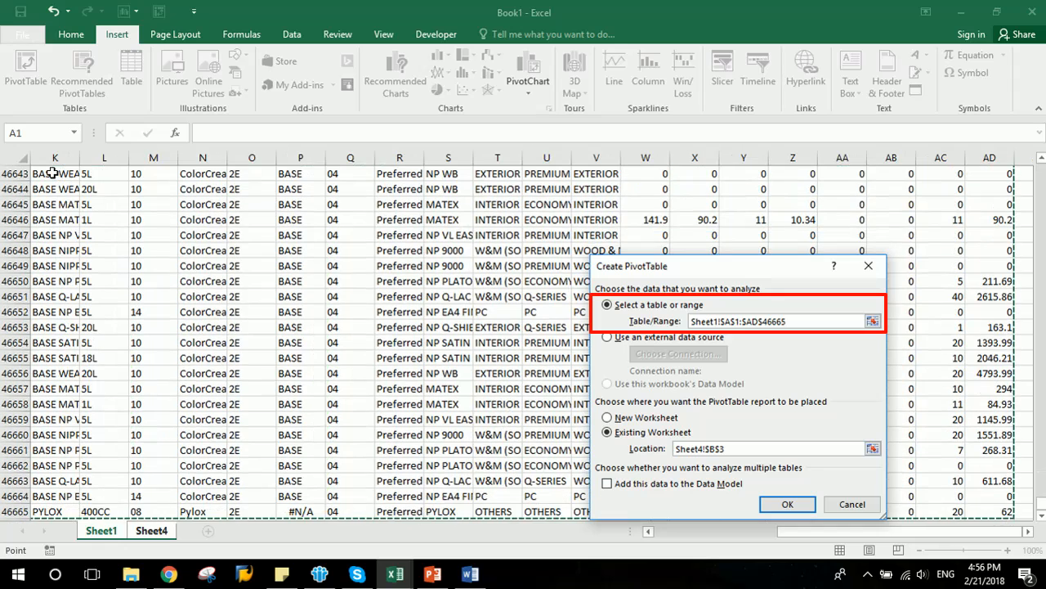
key(Return)
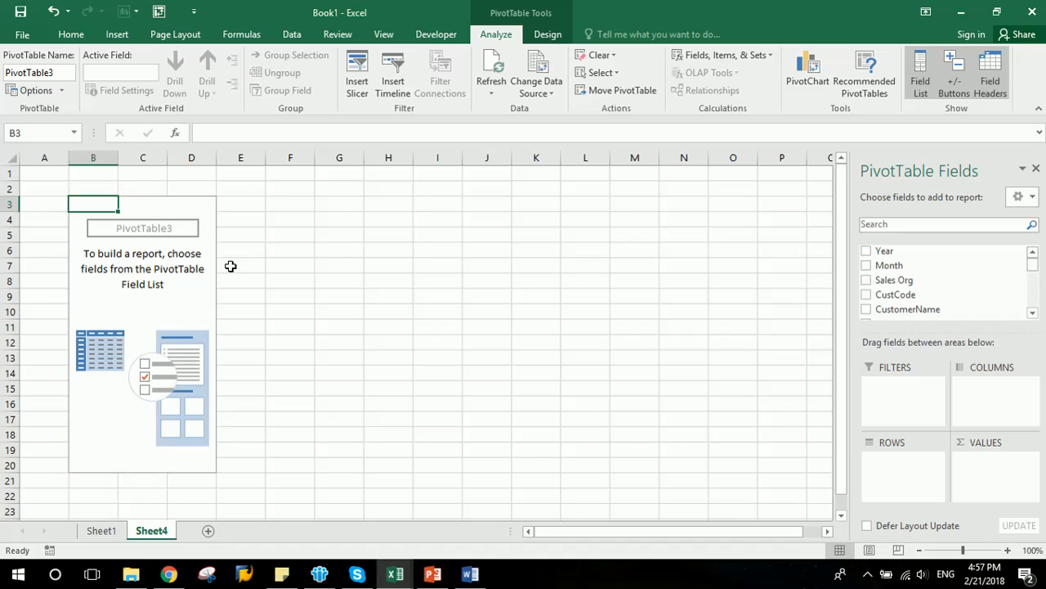
- Select cells inside and outside the empty PivotTable to see when the field list shows
click(88, 220)
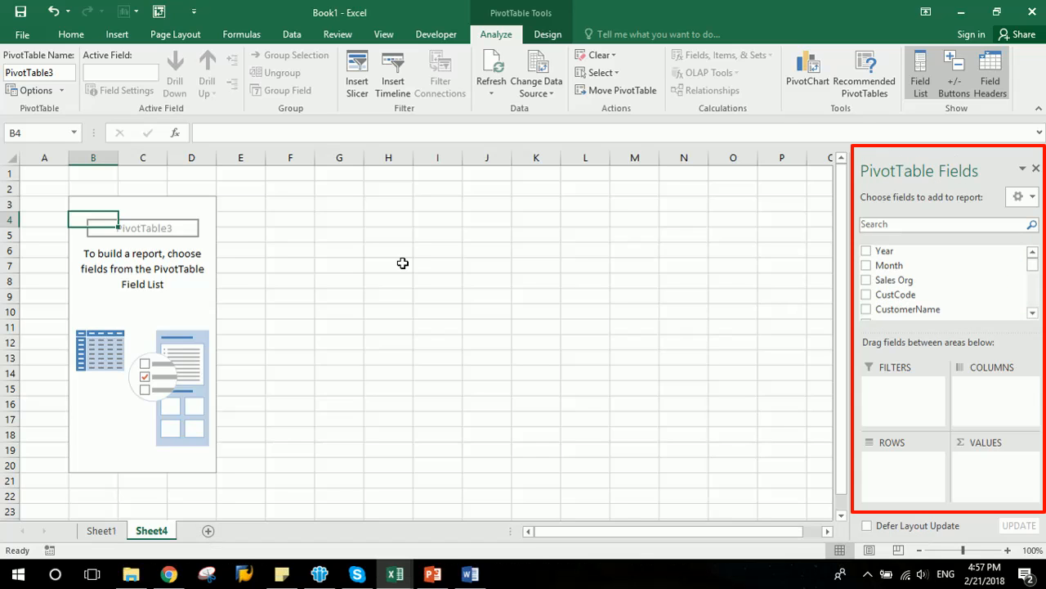
click(354, 243)
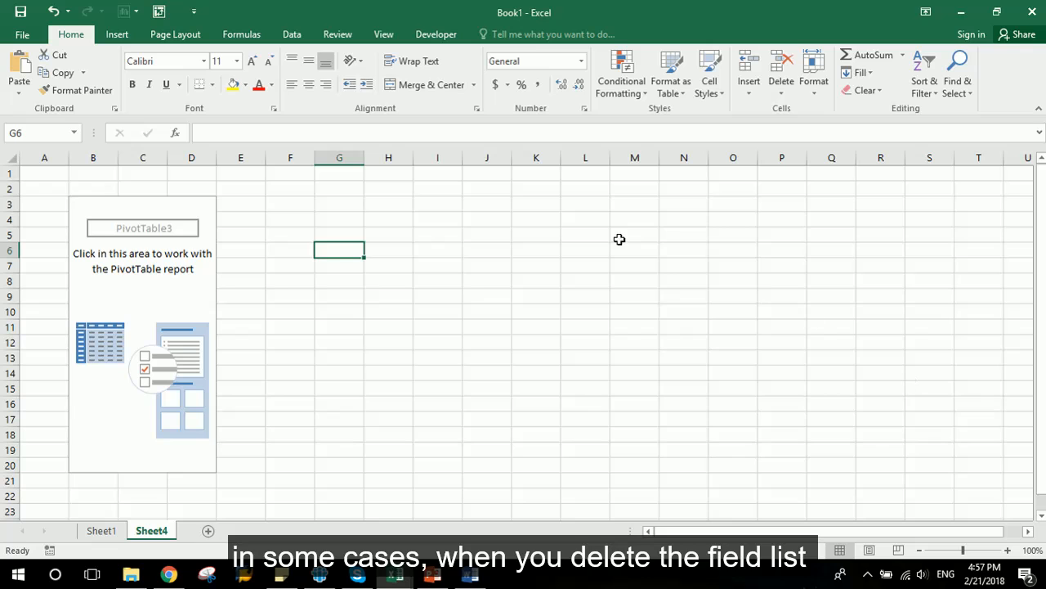
click(144, 206)
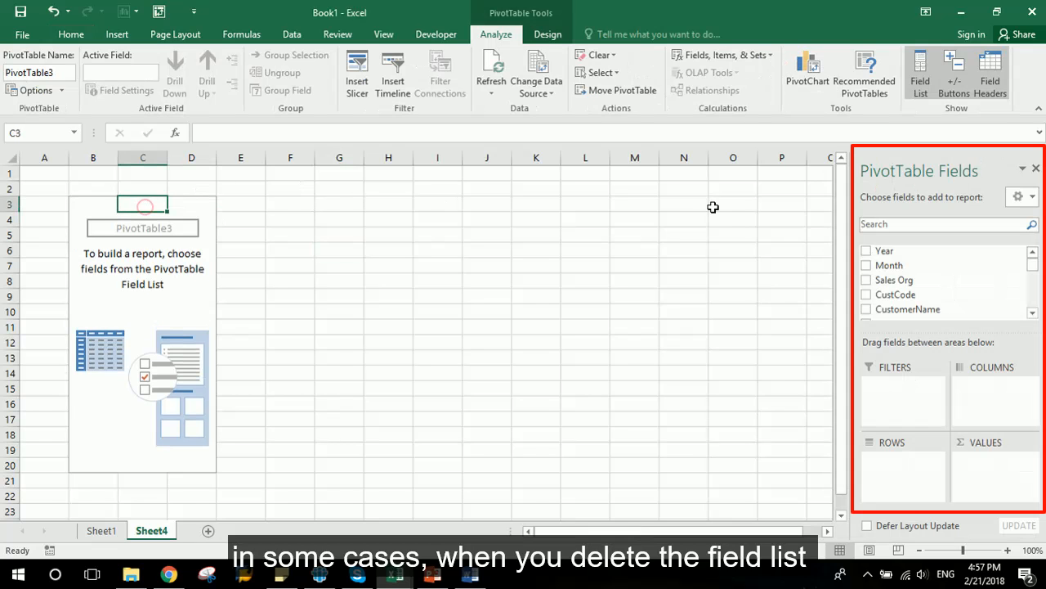
- Close the PivotTable Fields list and reopen it with the Field List command
click(1036, 167)
click(304, 222)
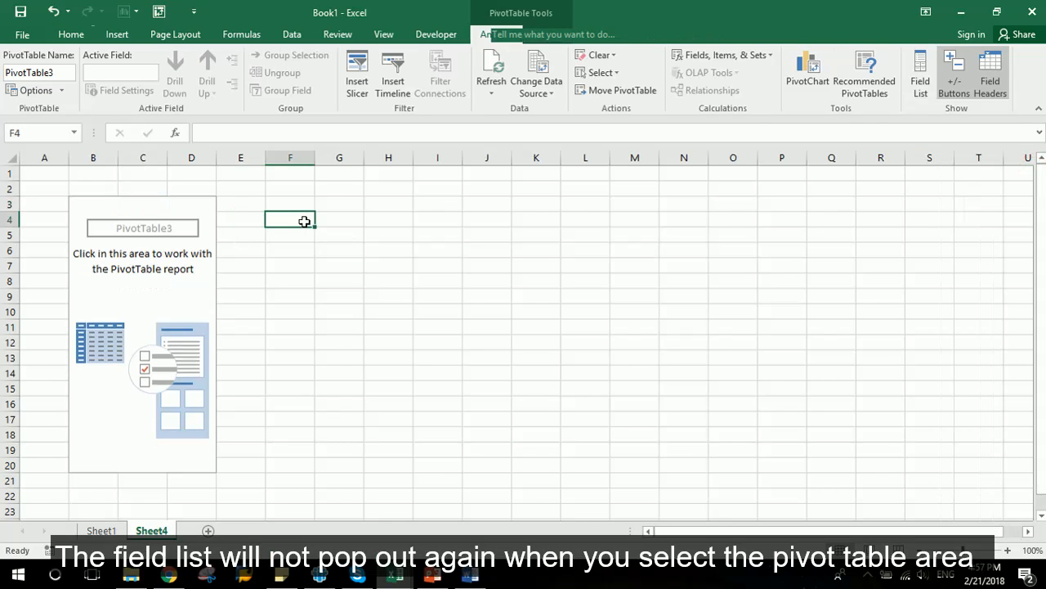
click(123, 213)
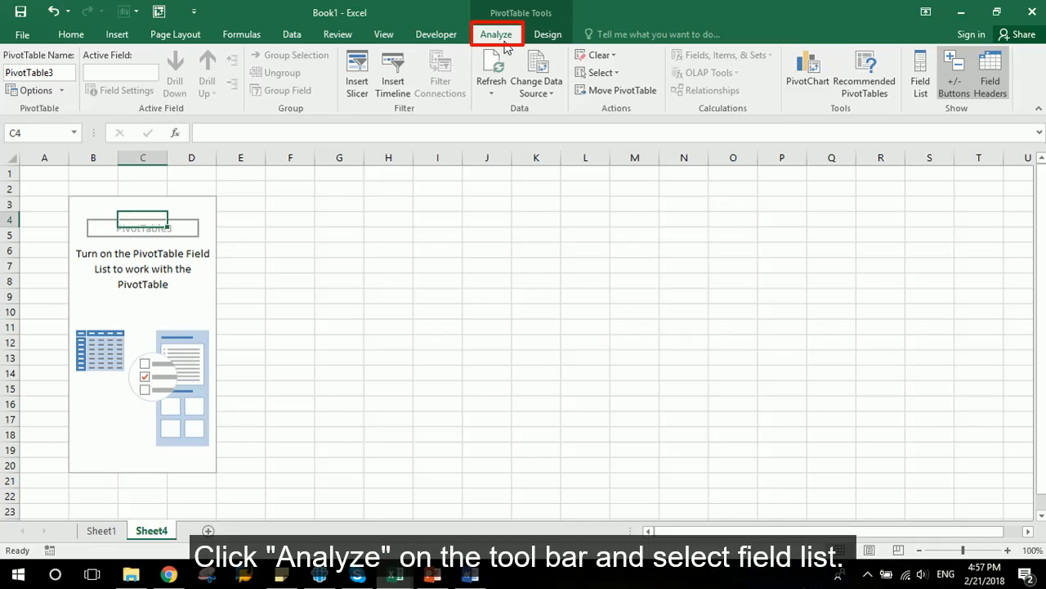
click(926, 94)
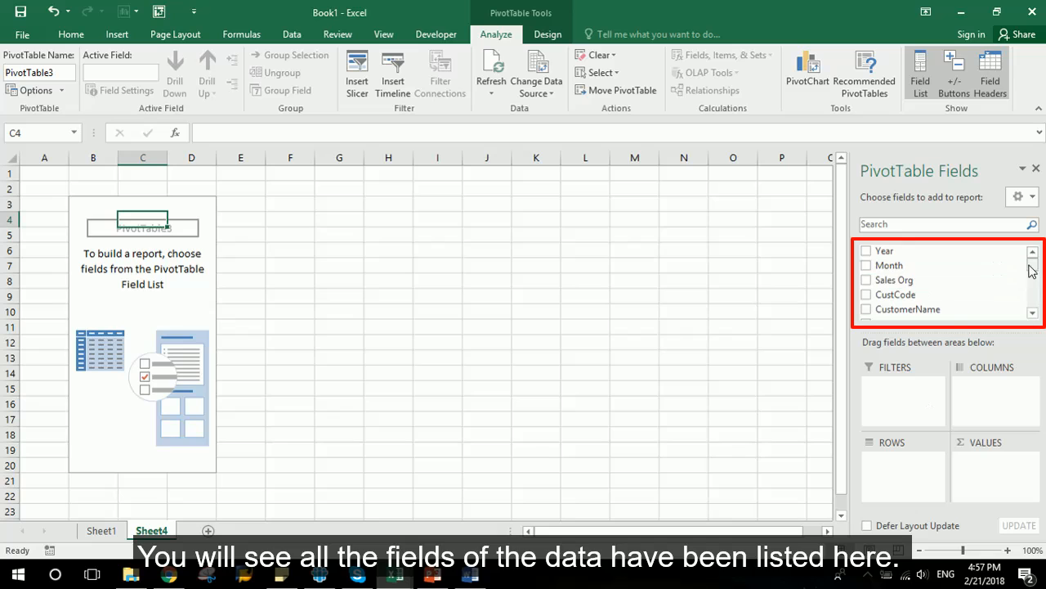
- Add the DistrChan. field to the report Filters area
mouse_move(1032, 266)
mouse_down()
mouse_move(1032, 316)
mouse_move(1030, 257)
mouse_up()
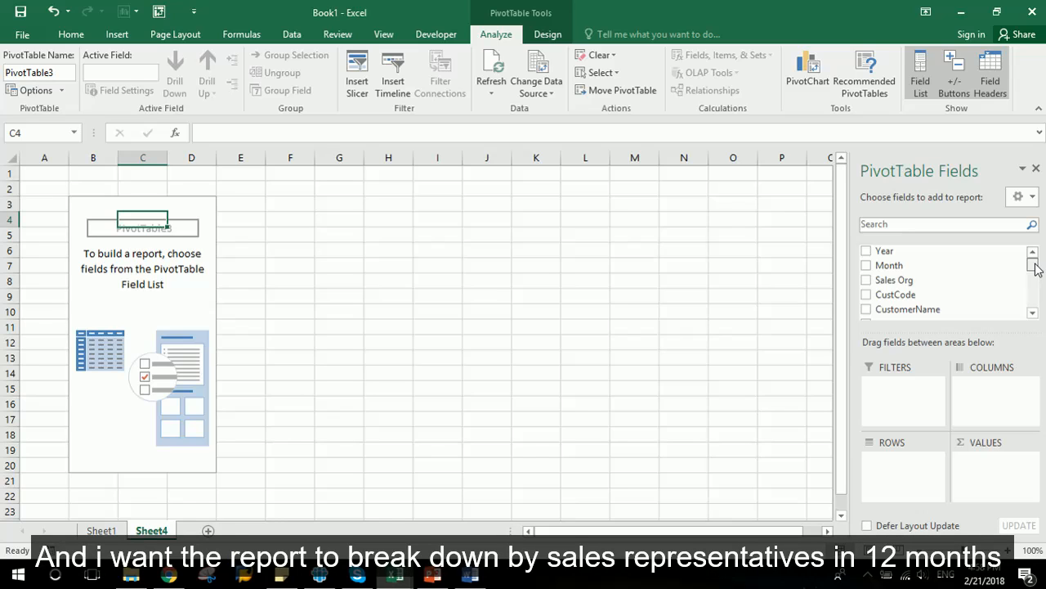
mouse_move(1035, 270)
mouse_down()
mouse_move(1033, 294)
mouse_move(1029, 283)
mouse_up()
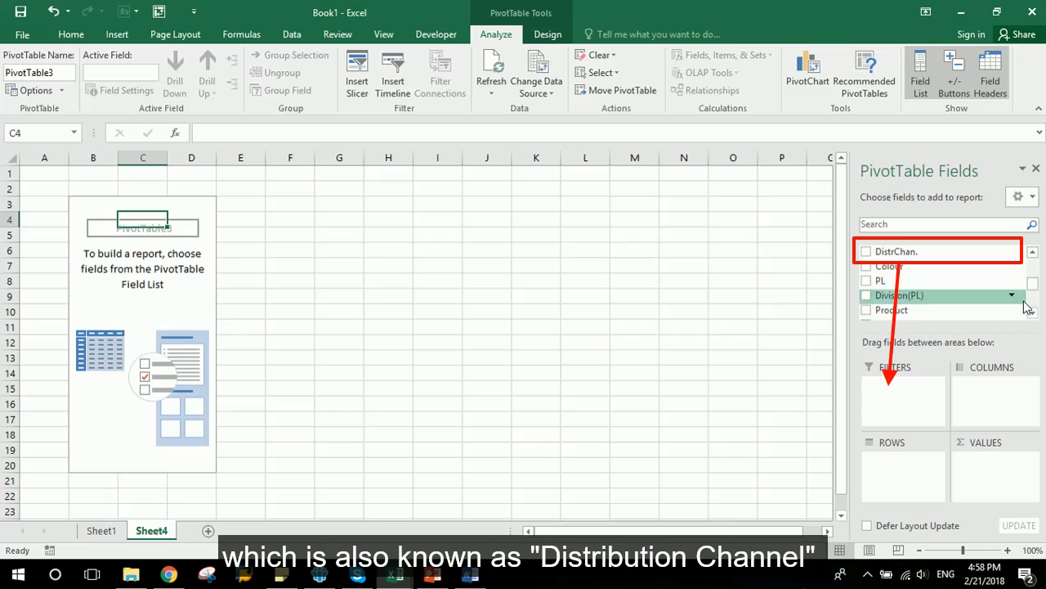
drag(920, 252, 907, 391)
- Filter DistrChan. to show only channel 2A, enabling multiple-item selection
click(154, 174)
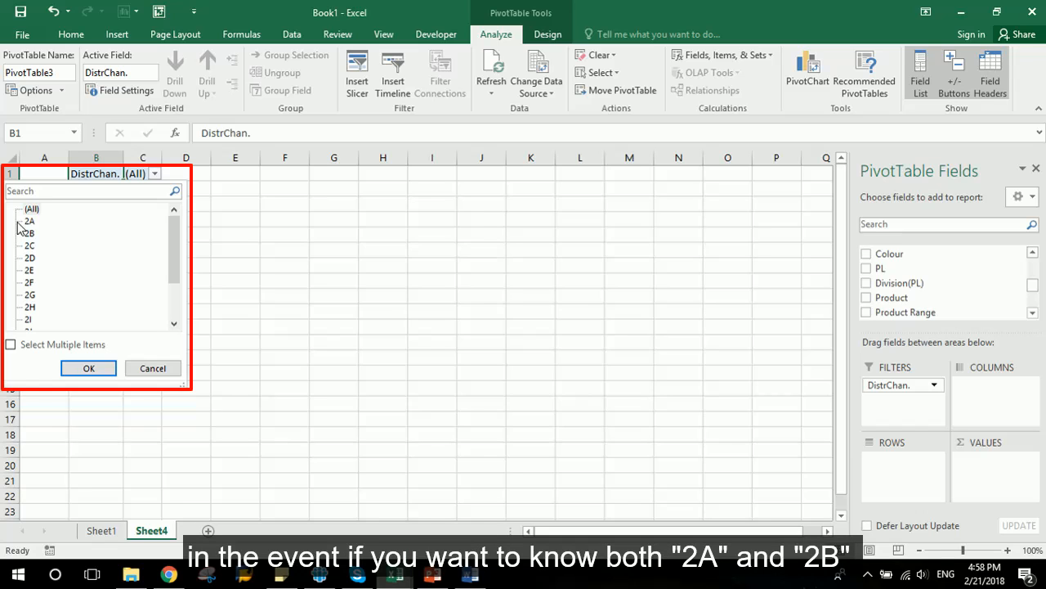
click(11, 345)
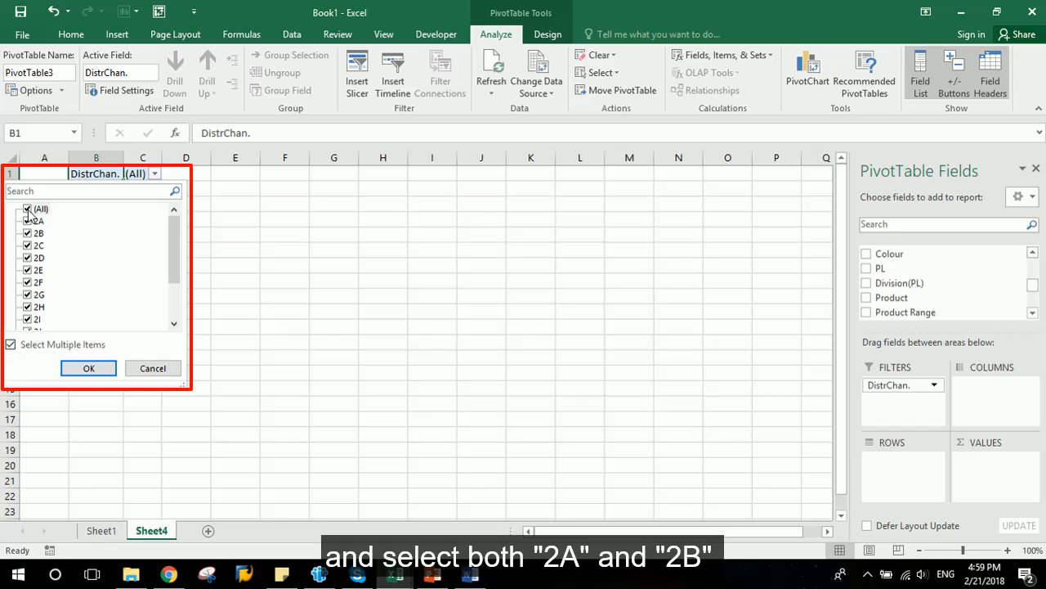
click(28, 208)
click(28, 221)
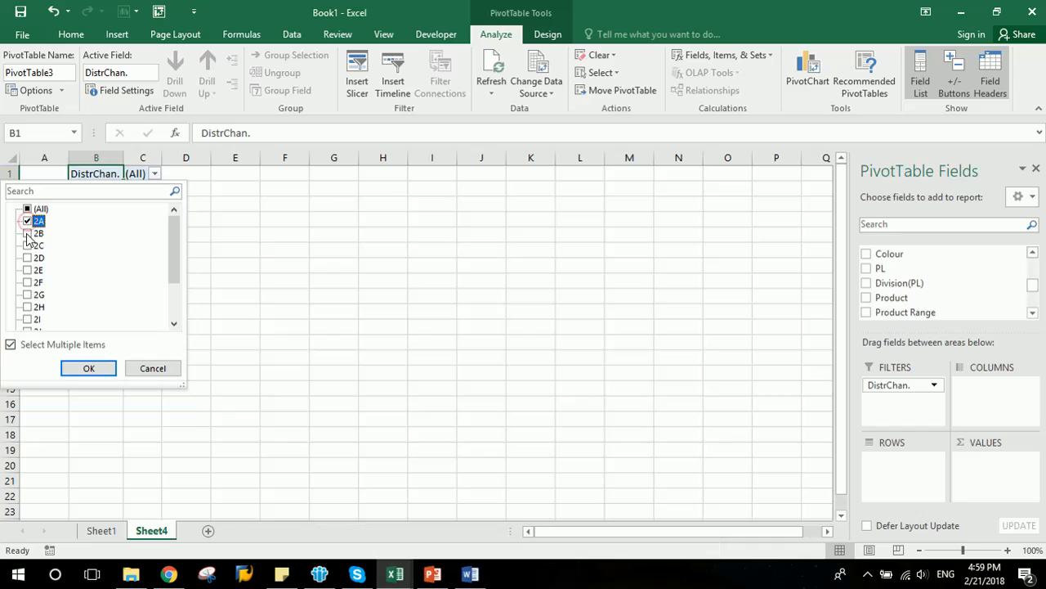
click(28, 234)
click(28, 234)
click(88, 368)
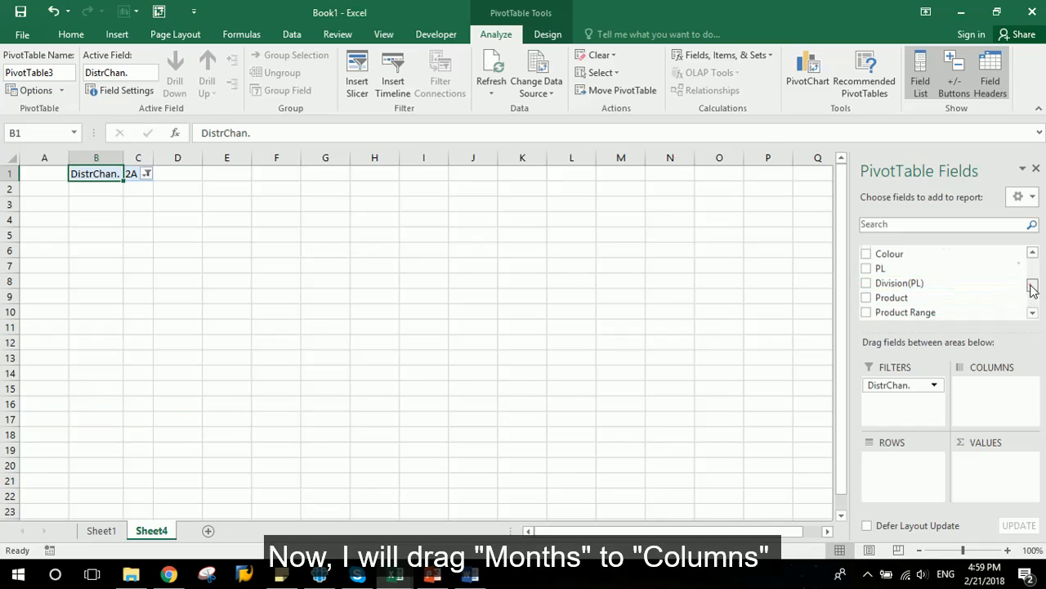
- Place the Month field in Columns and the SalesRepName field in Rows
scroll(1032, 286, up, 5)
drag(944, 265, 990, 401)
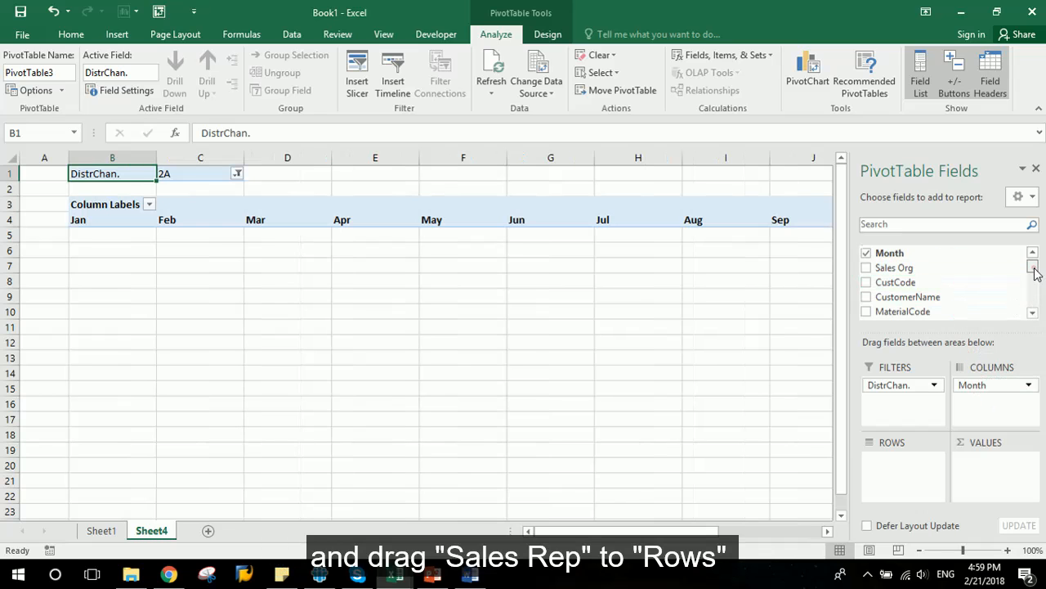
scroll(1033, 273, down, 2)
drag(972, 287, 904, 462)
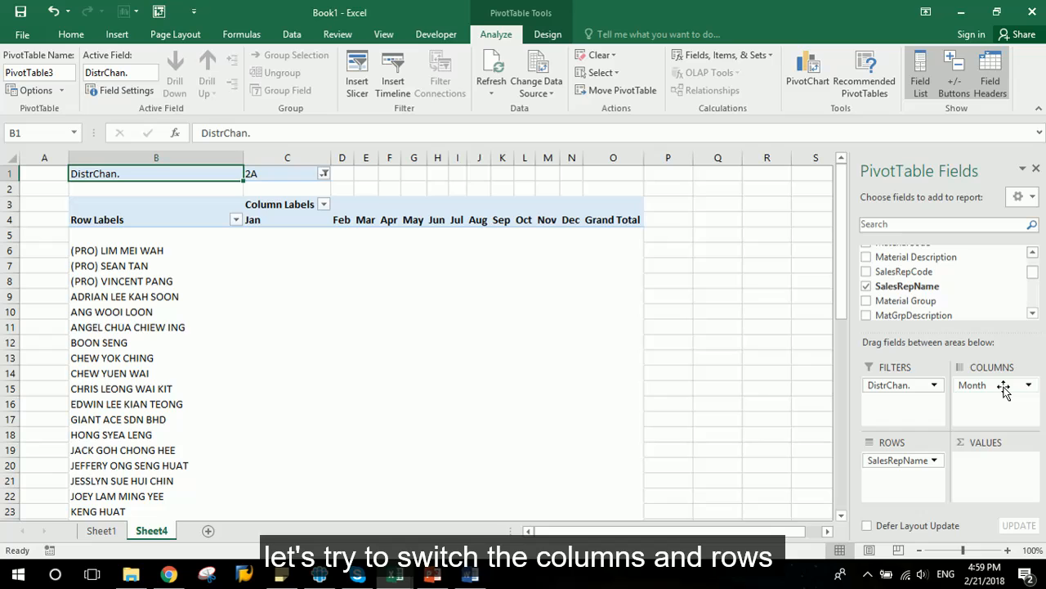
- Try swapping Month and SalesRepName between Columns and Rows, then swap them back
mouse_move(1004, 391)
mouse_down()
mouse_move(889, 484)
mouse_move(936, 458)
mouse_move(987, 395)
mouse_up()
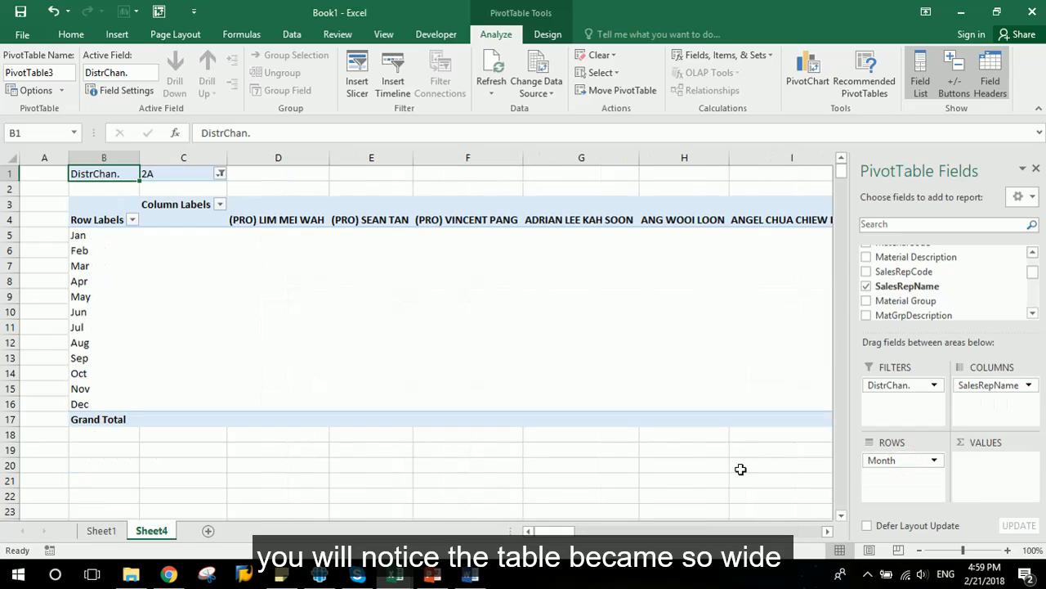
drag(568, 531, 538, 524)
drag(883, 461, 916, 458)
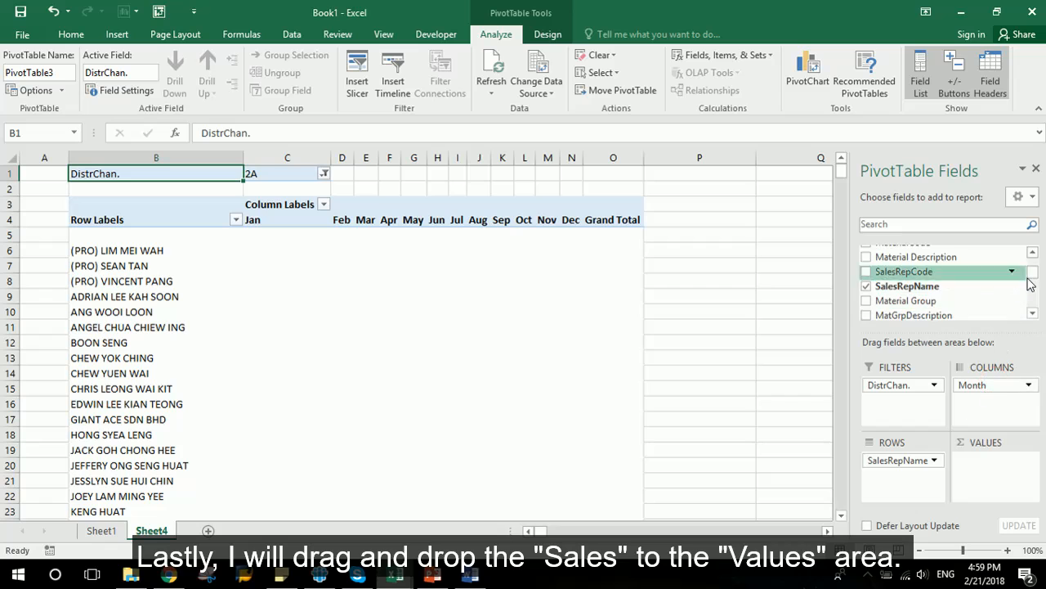
- Add the RM field to Values and keep Sum as its summary calculation in Value Field Settings
mouse_move(1029, 270)
mouse_down()
mouse_move(1033, 304)
mouse_move(1030, 290)
mouse_up()
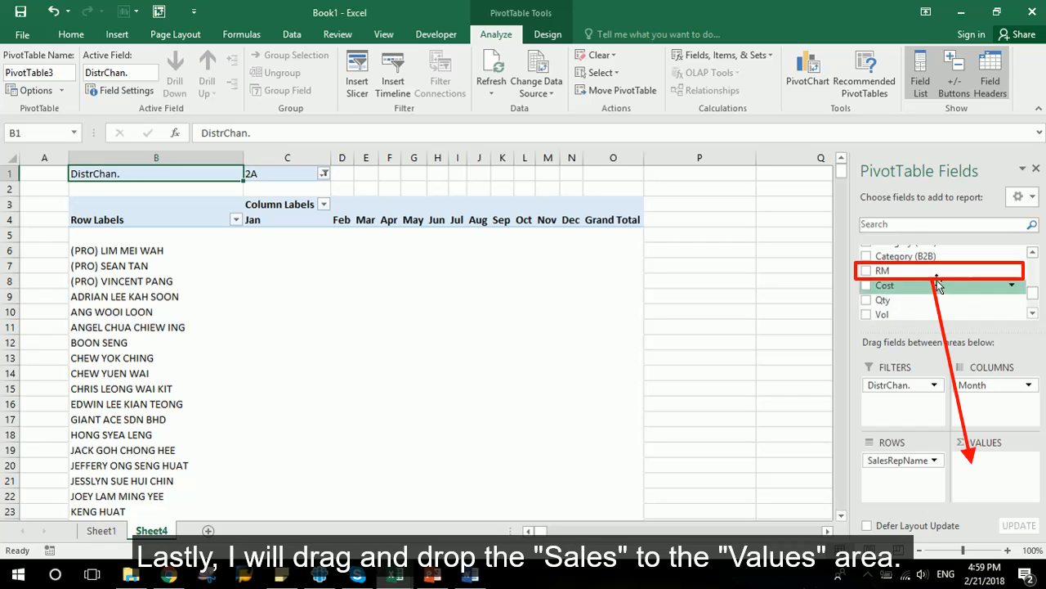
drag(916, 277, 985, 462)
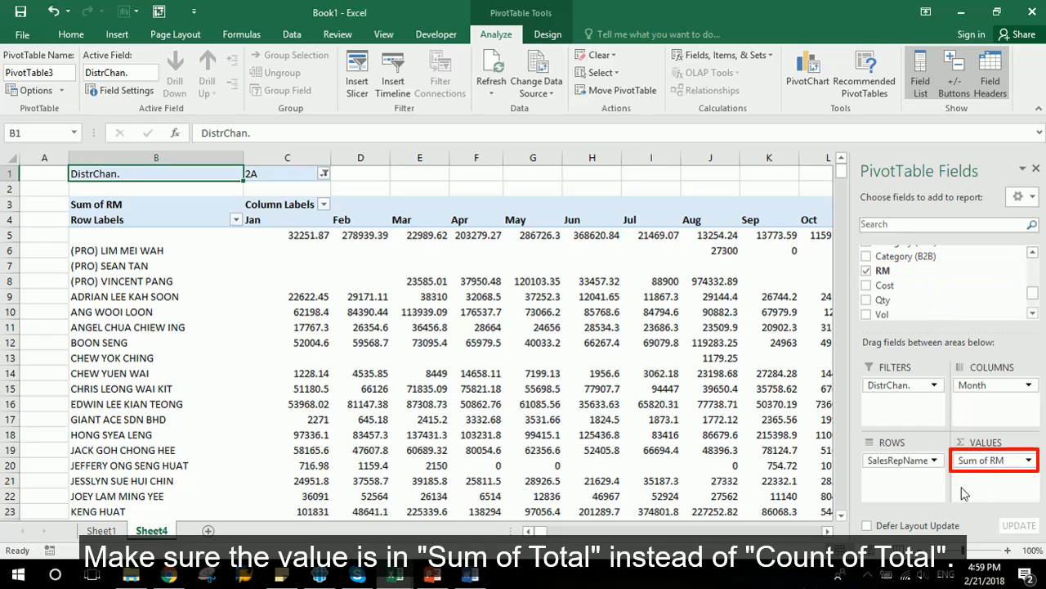
click(1030, 460)
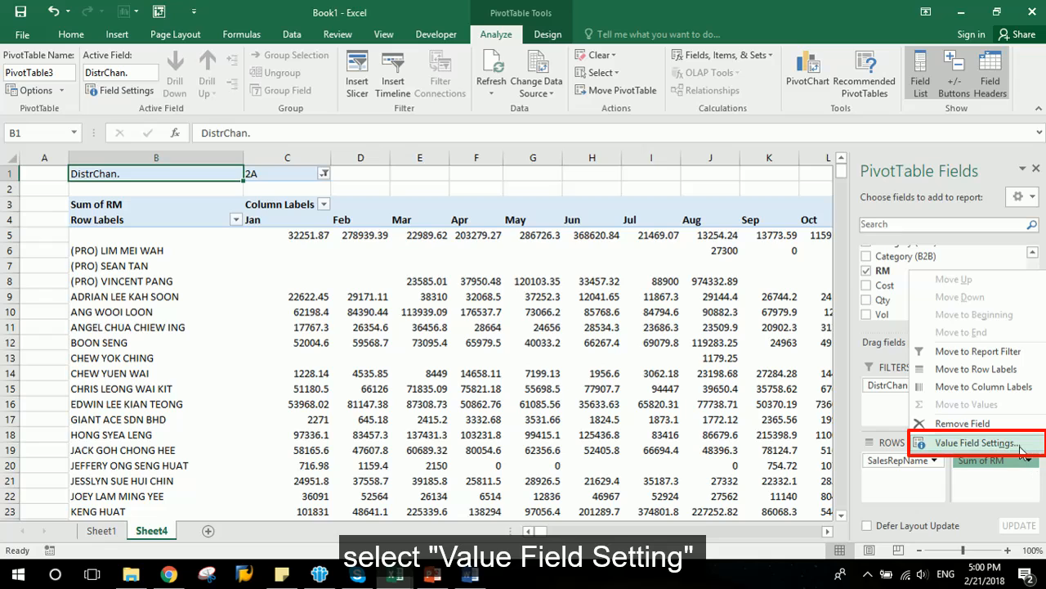
click(1021, 446)
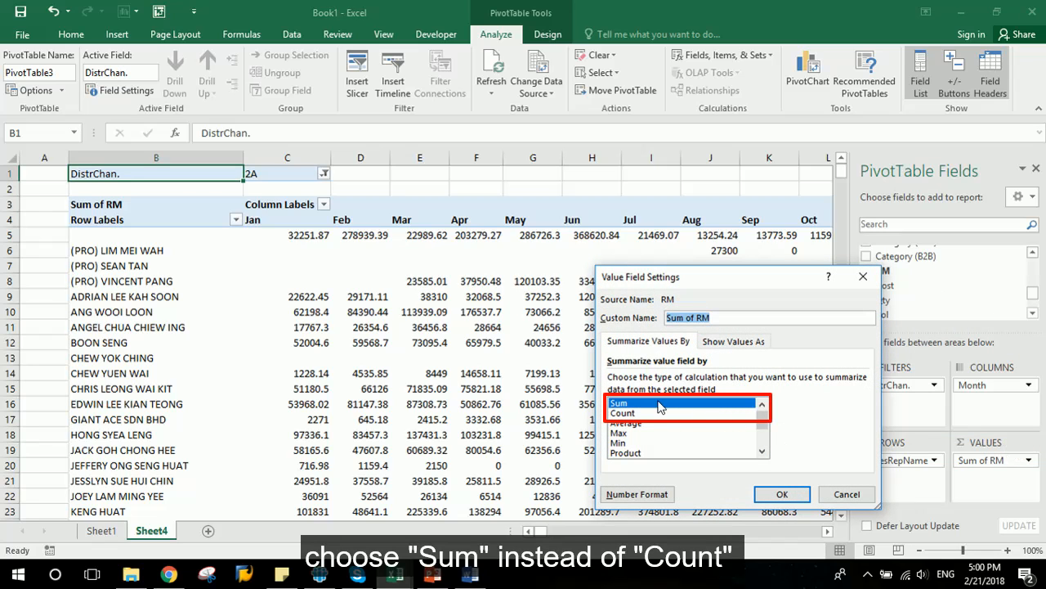
click(793, 495)
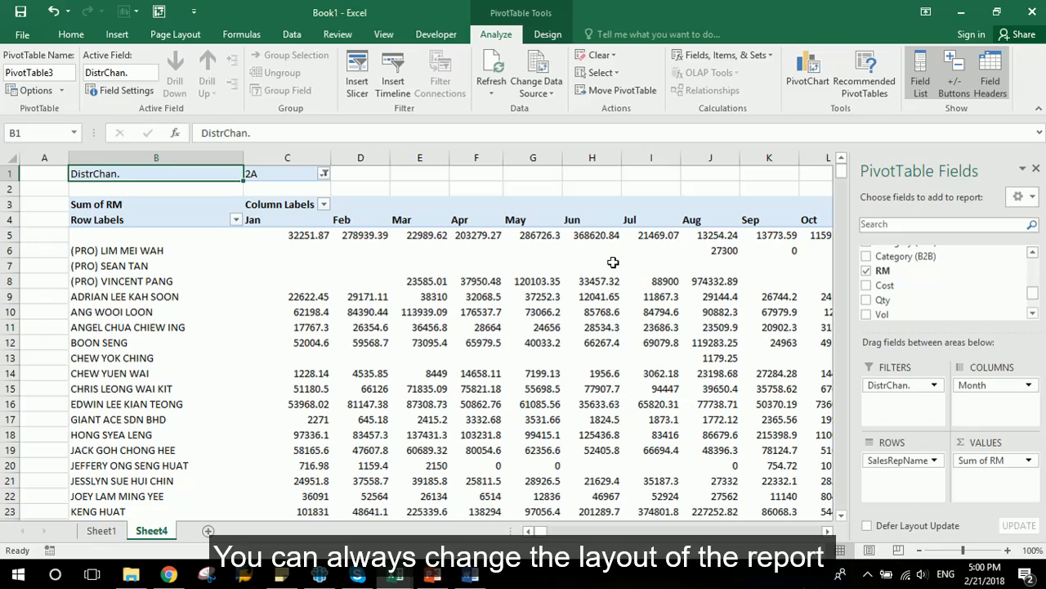
- Set the PivotTable report layout to Tabular Form
click(546, 36)
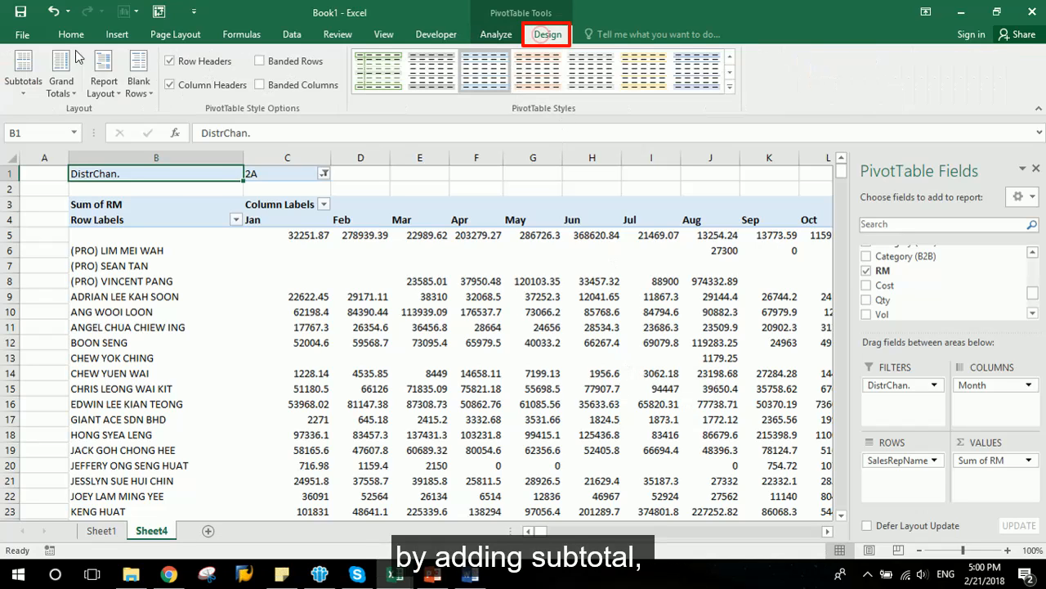
click(24, 78)
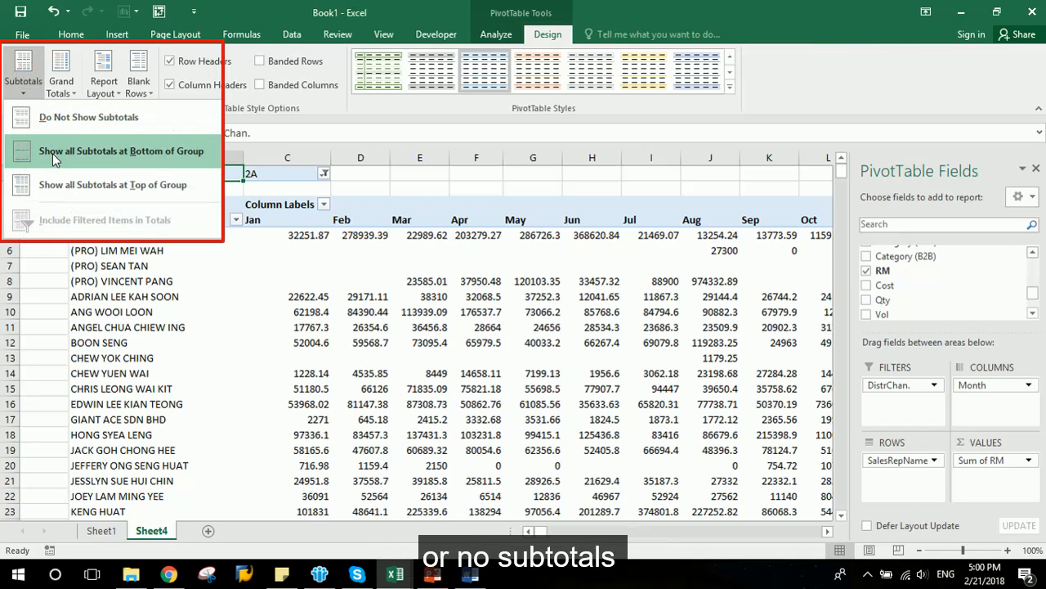
click(62, 77)
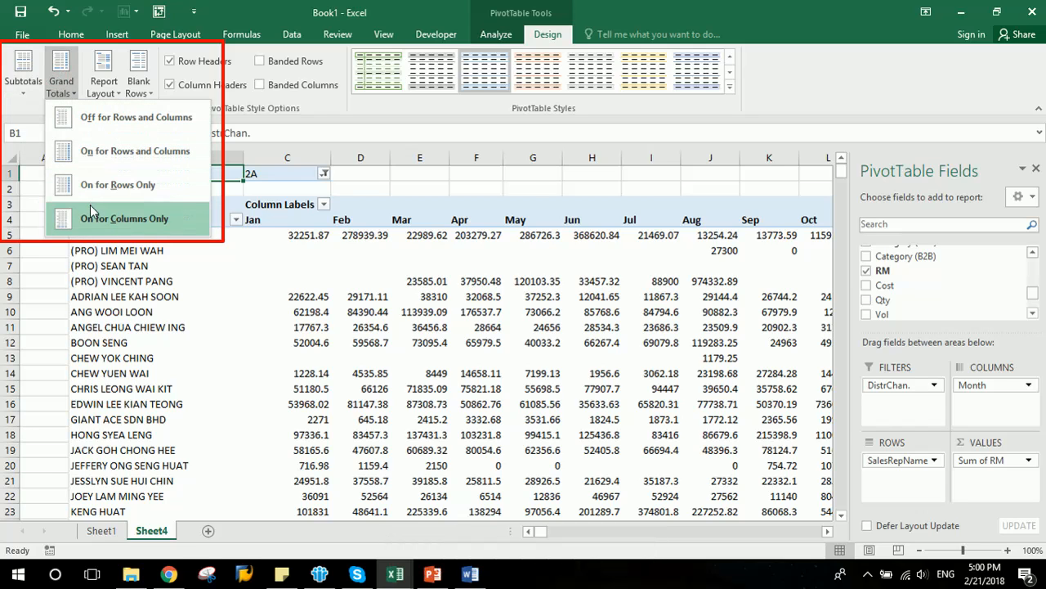
click(106, 89)
click(107, 89)
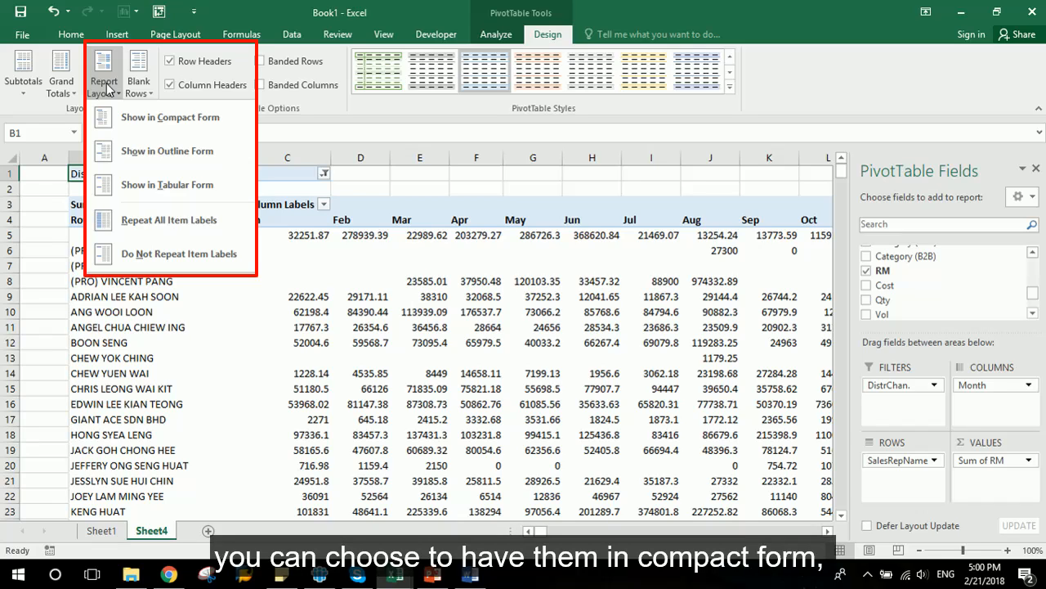
click(145, 186)
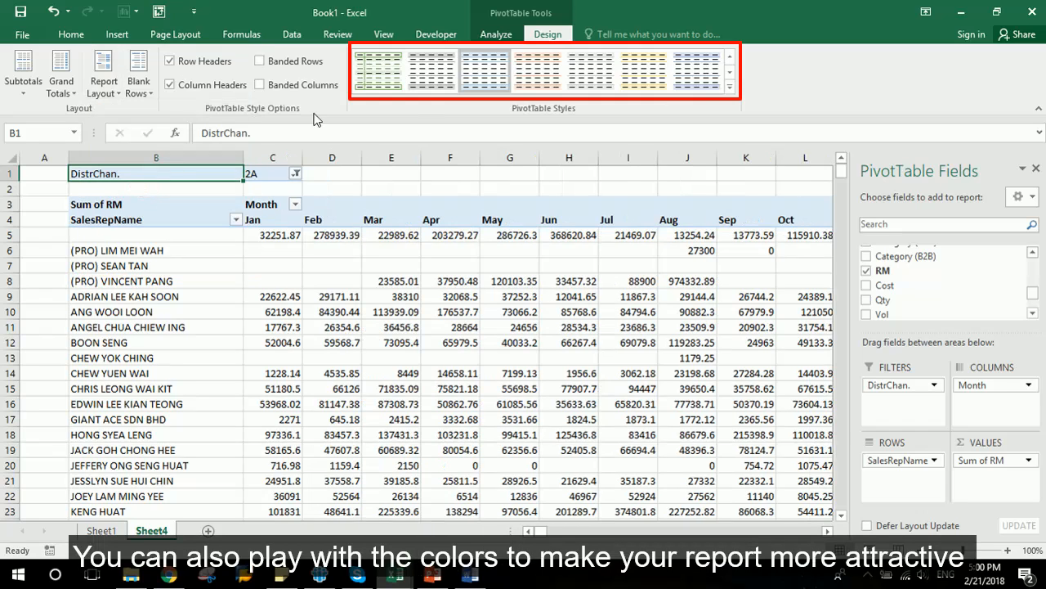
click(731, 73)
click(731, 73)
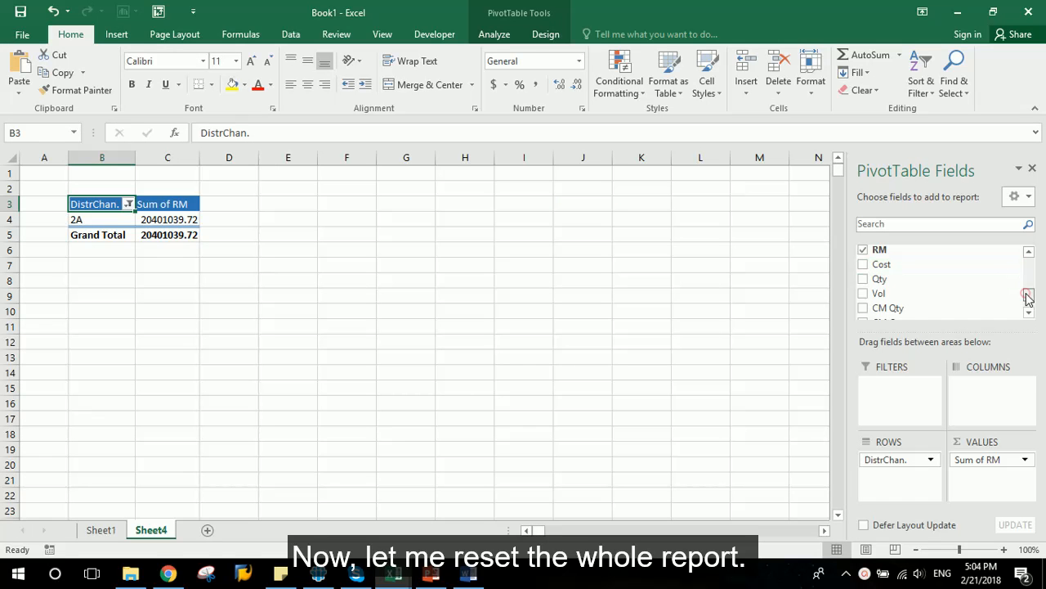
drag(1029, 298, 1027, 266)
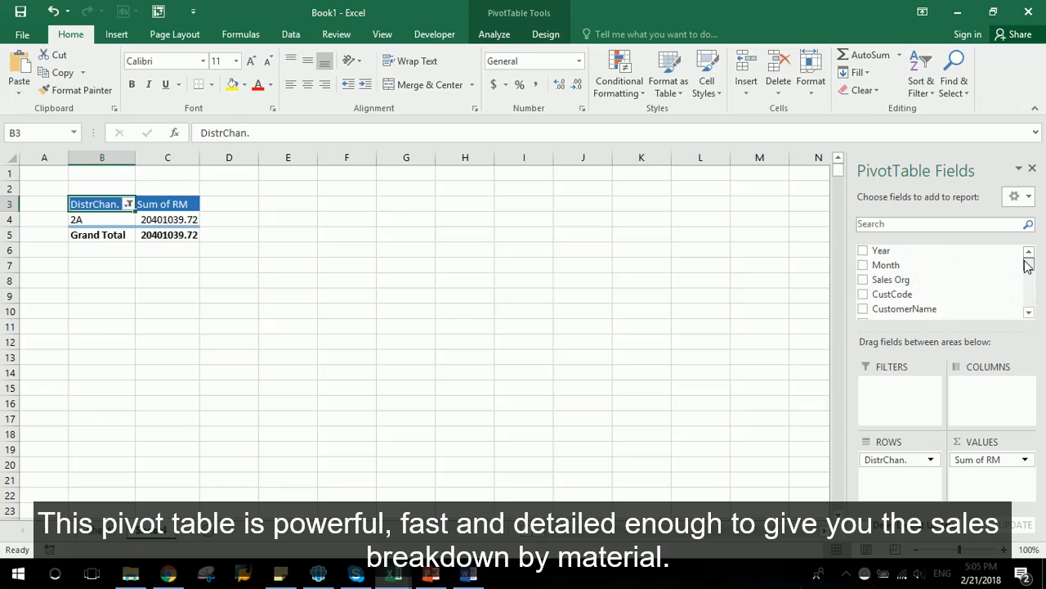
- Add the SalesRepName field to Rows beneath DistrChan
click(1029, 313)
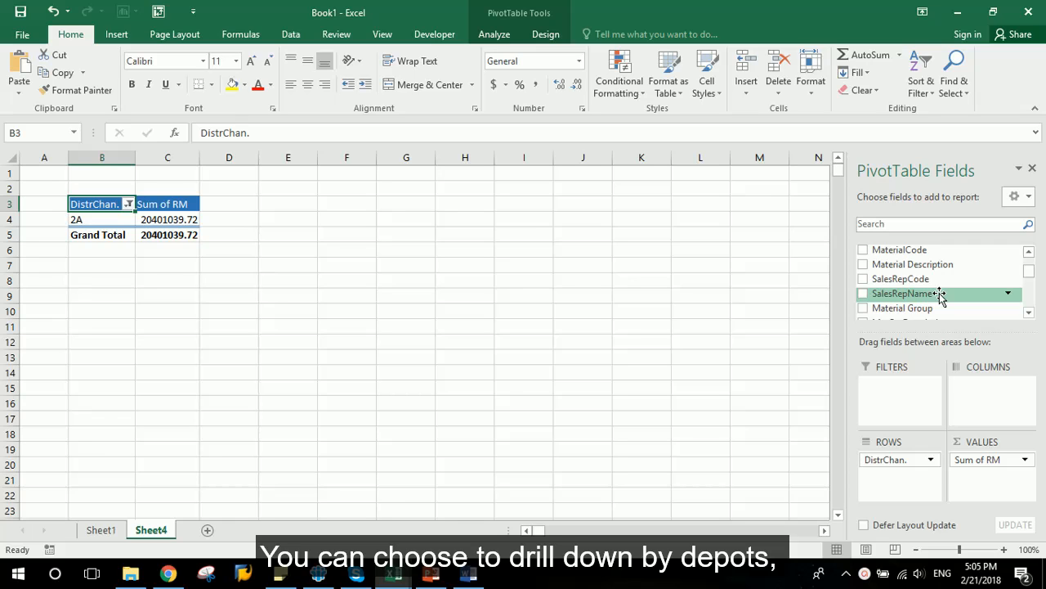
drag(939, 296, 922, 490)
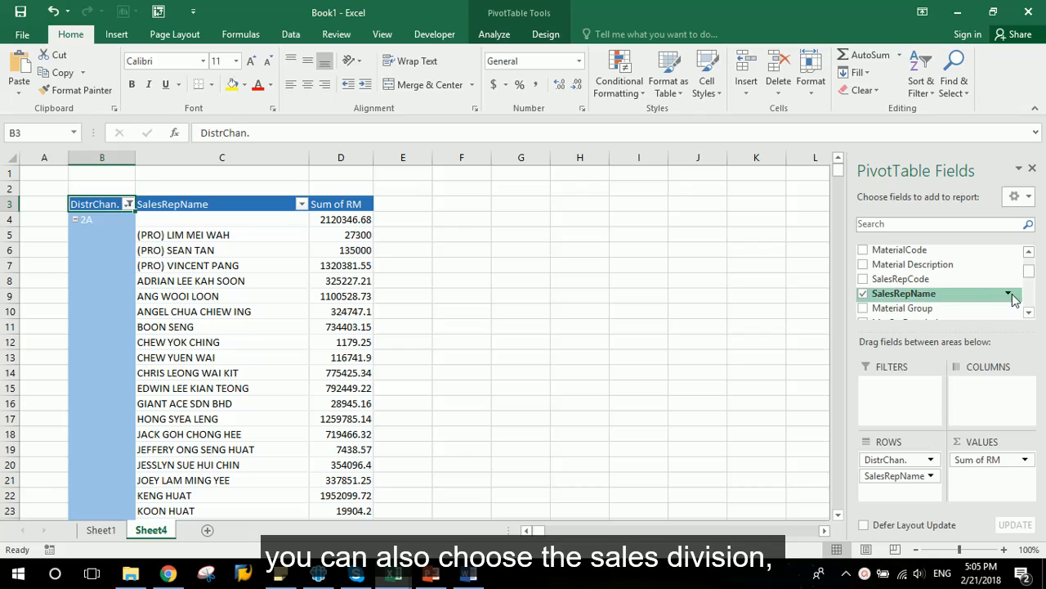
- Add the Division(PL) field to Filters and set it to show only Dealer
click(1029, 252)
click(1028, 313)
click(1028, 312)
click(1028, 313)
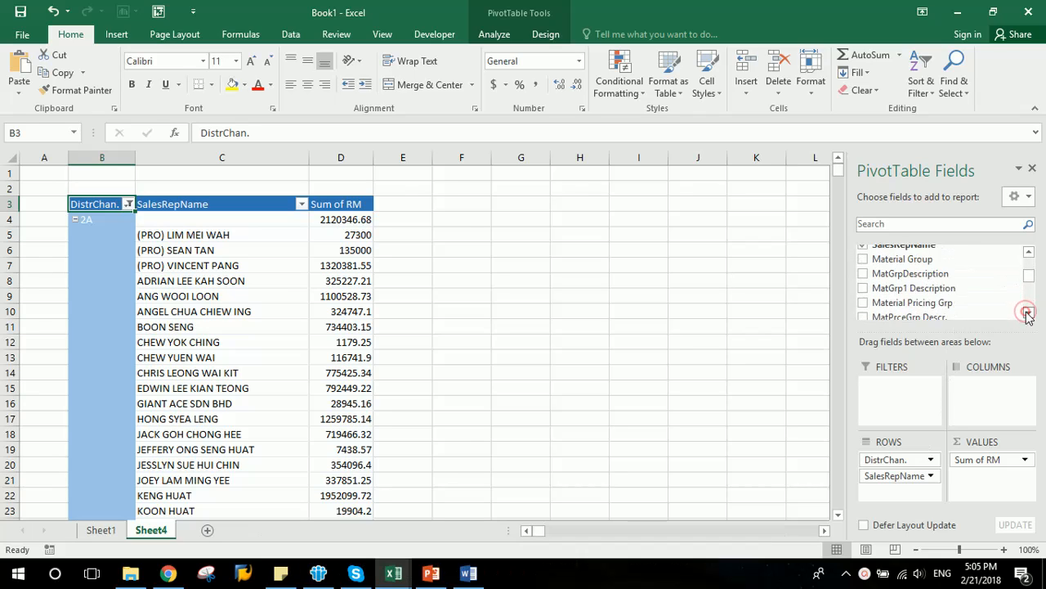
click(1027, 313)
click(1027, 313)
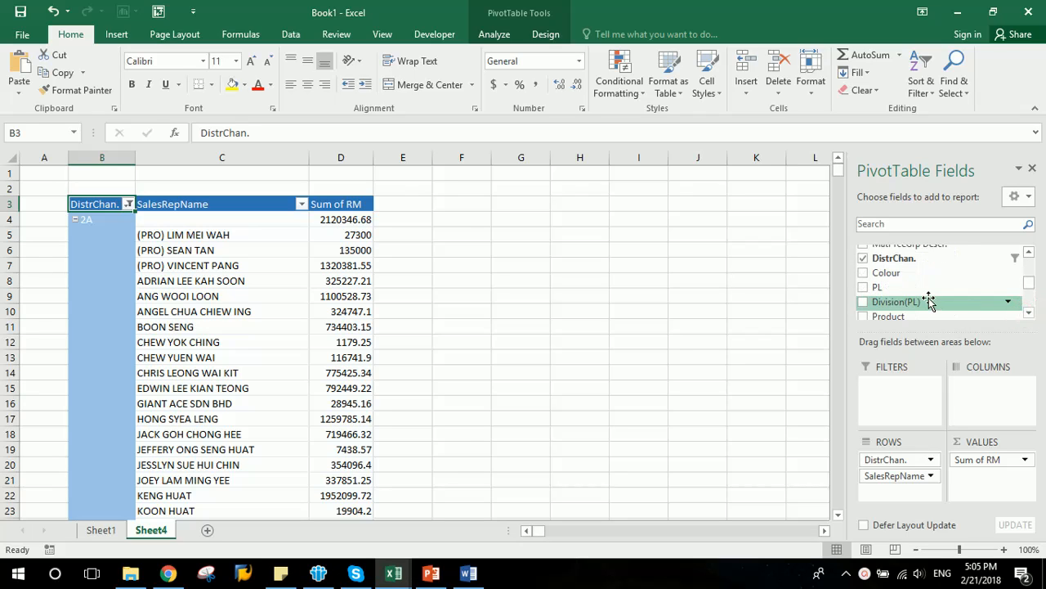
drag(927, 301, 910, 390)
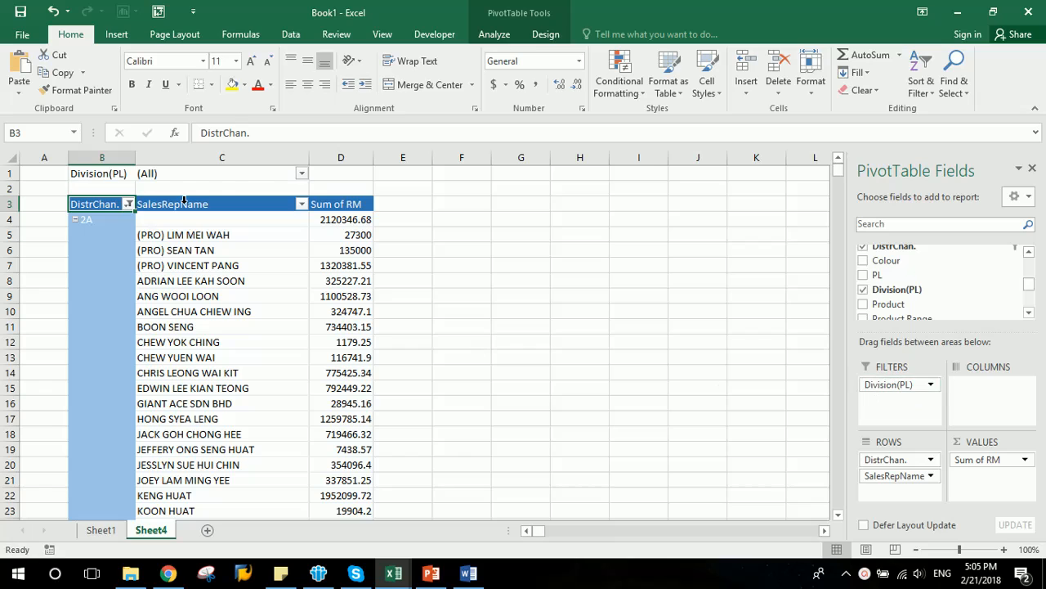
click(302, 174)
click(149, 209)
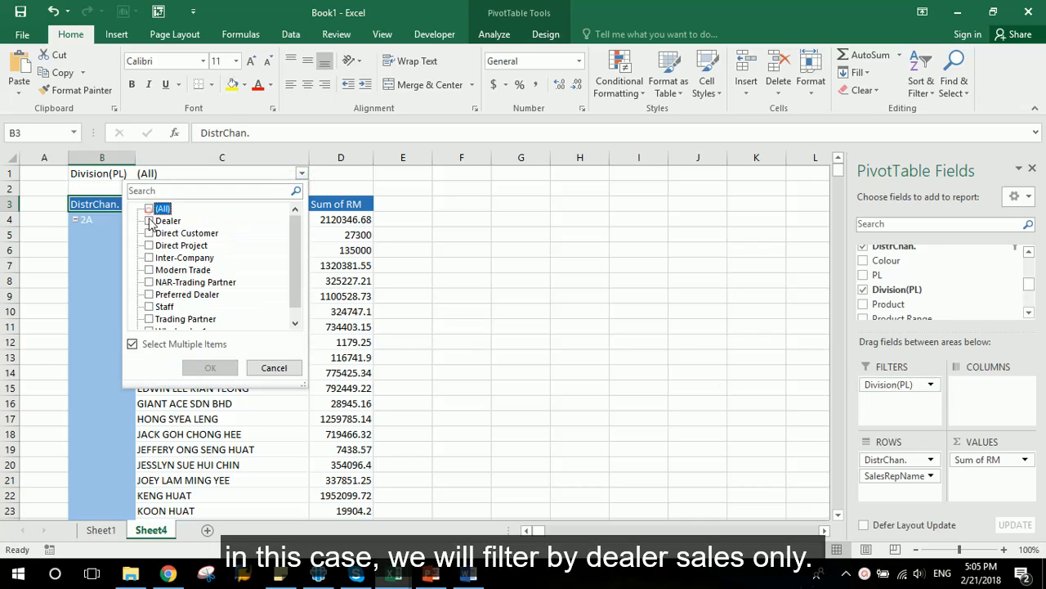
click(149, 220)
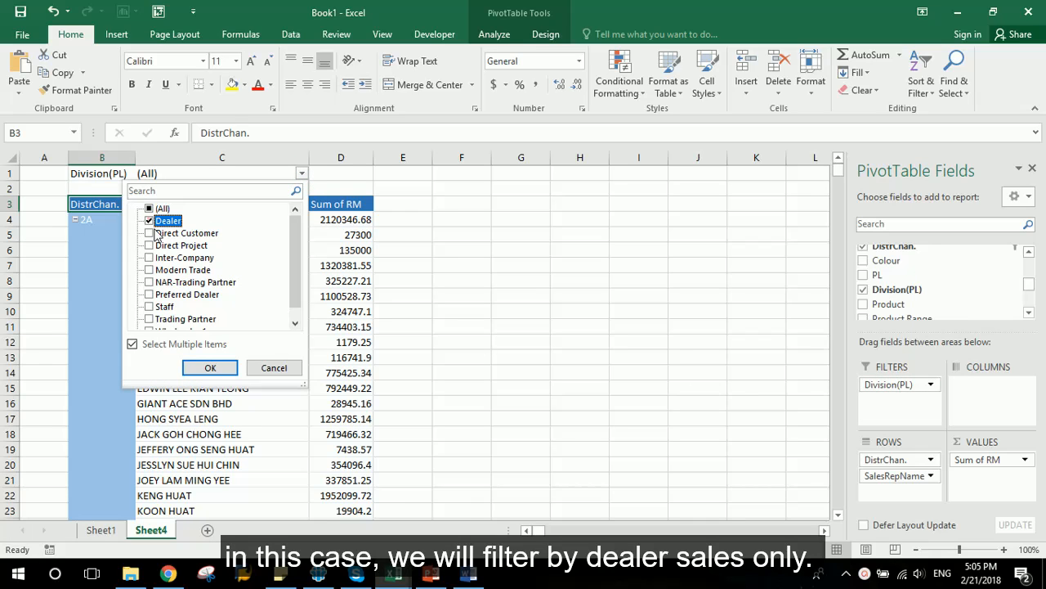
click(210, 367)
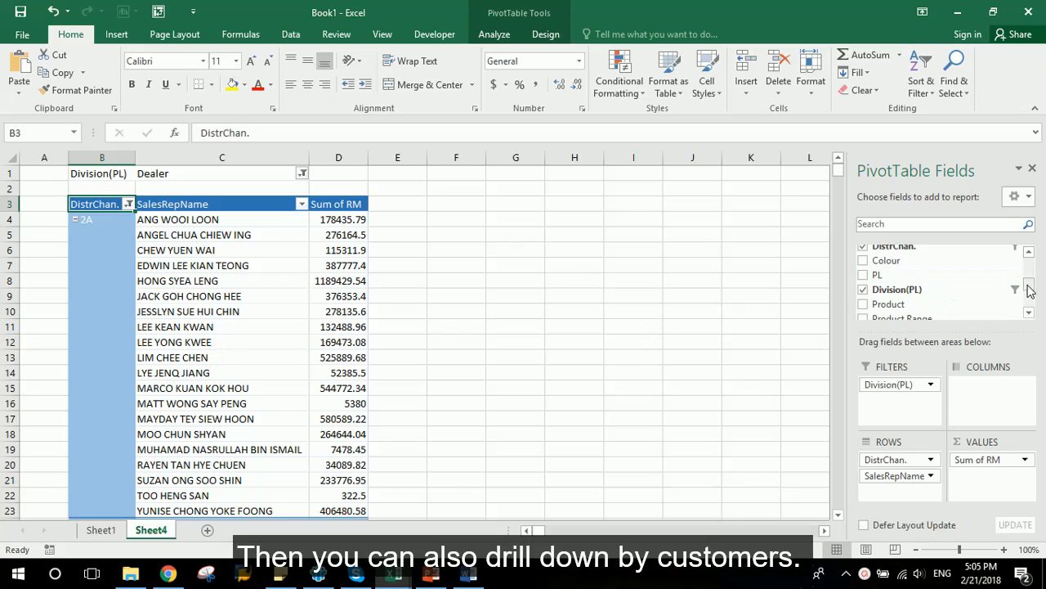
- Add the CustomerName field to Rows beneath SalesRepName
click(1028, 311)
scroll(1029, 278, up, 5)
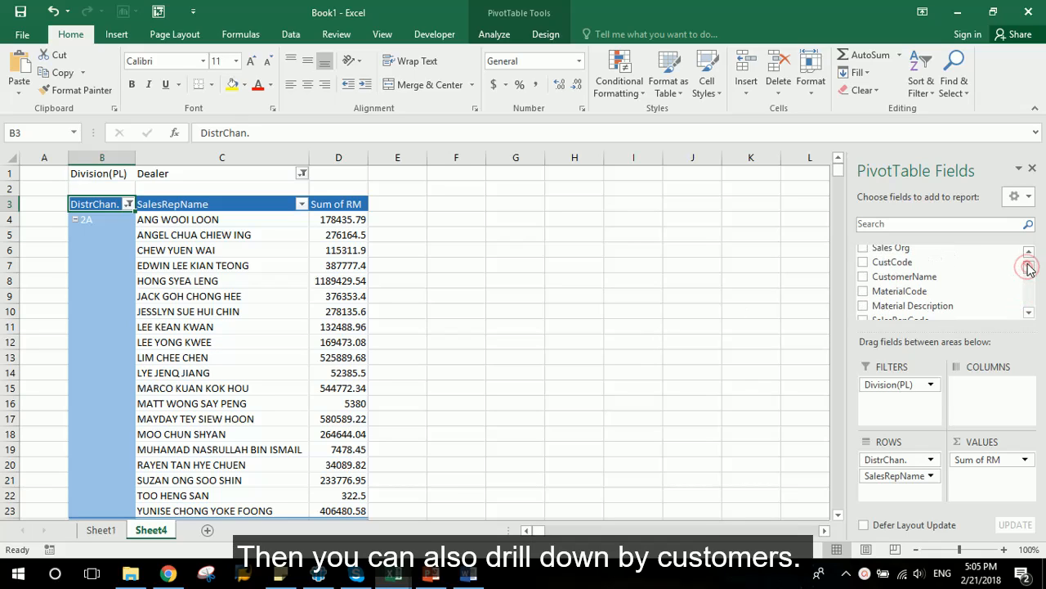
drag(1009, 278, 912, 490)
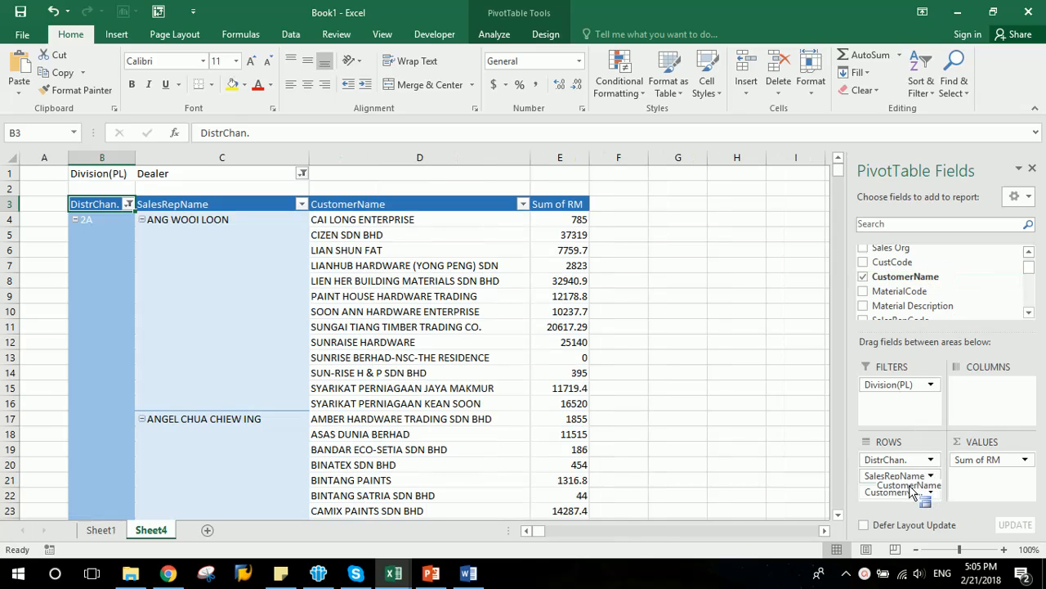
- Add the Category (B2C) field to Rows beneath CustomerName
click(1029, 311)
click(1030, 312)
click(1030, 312)
click(1030, 312)
click(1030, 312)
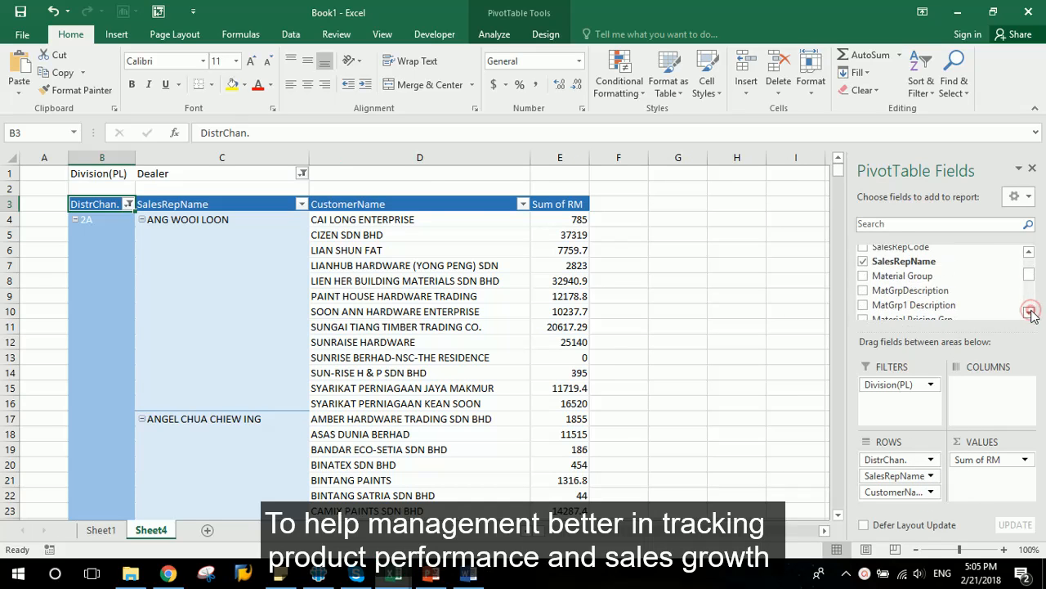
click(1030, 312)
click(1030, 313)
click(1030, 312)
click(1030, 313)
click(1030, 312)
click(1030, 312)
click(1030, 312)
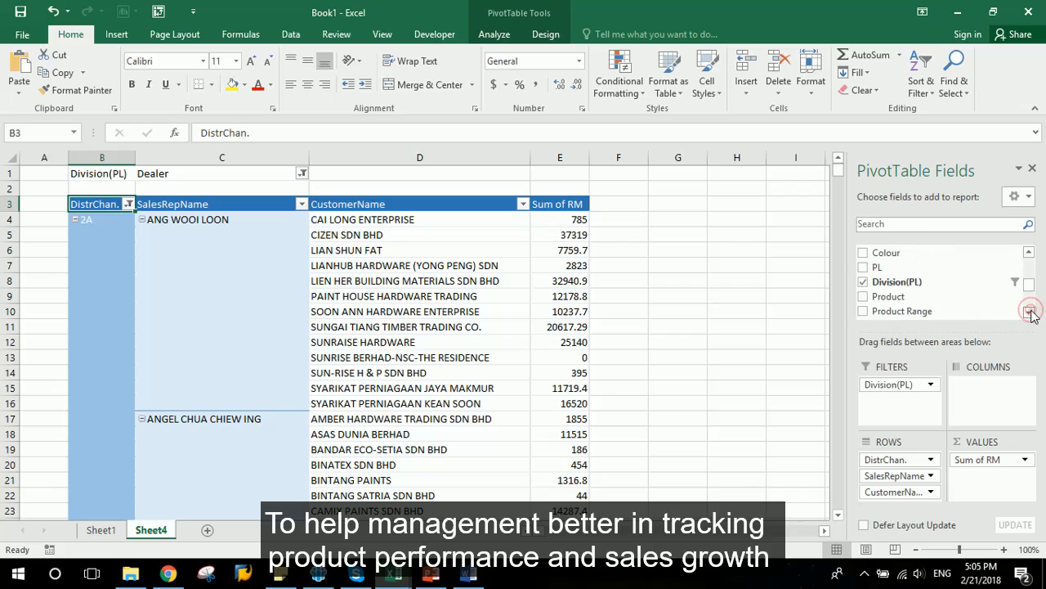
click(1030, 312)
click(1030, 313)
drag(944, 290, 917, 507)
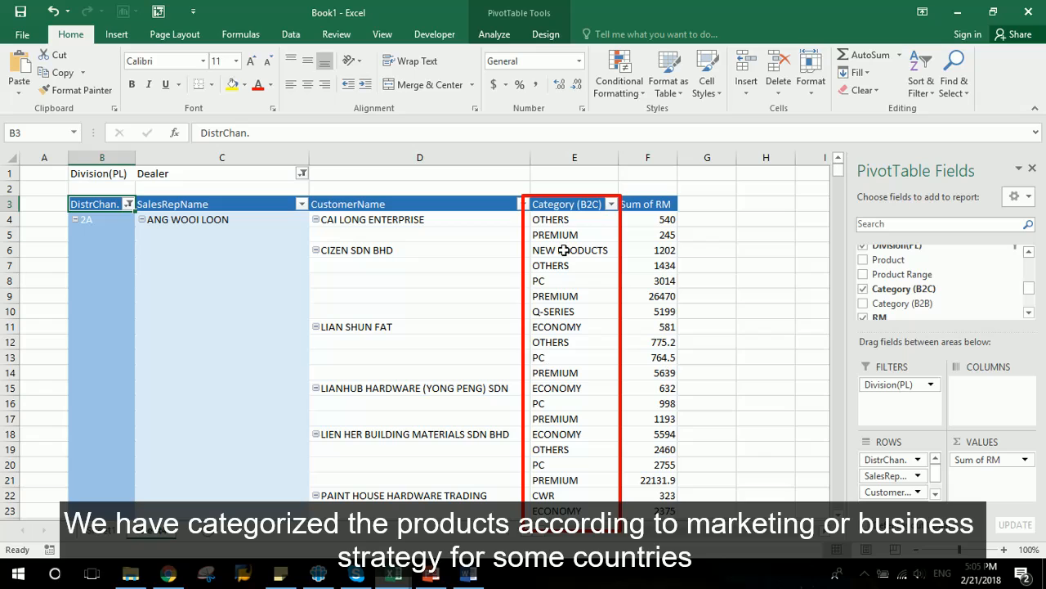
- Show all subtotals at the bottom of each group and apply a dark blue PivotTable style
click(494, 34)
click(542, 35)
click(22, 77)
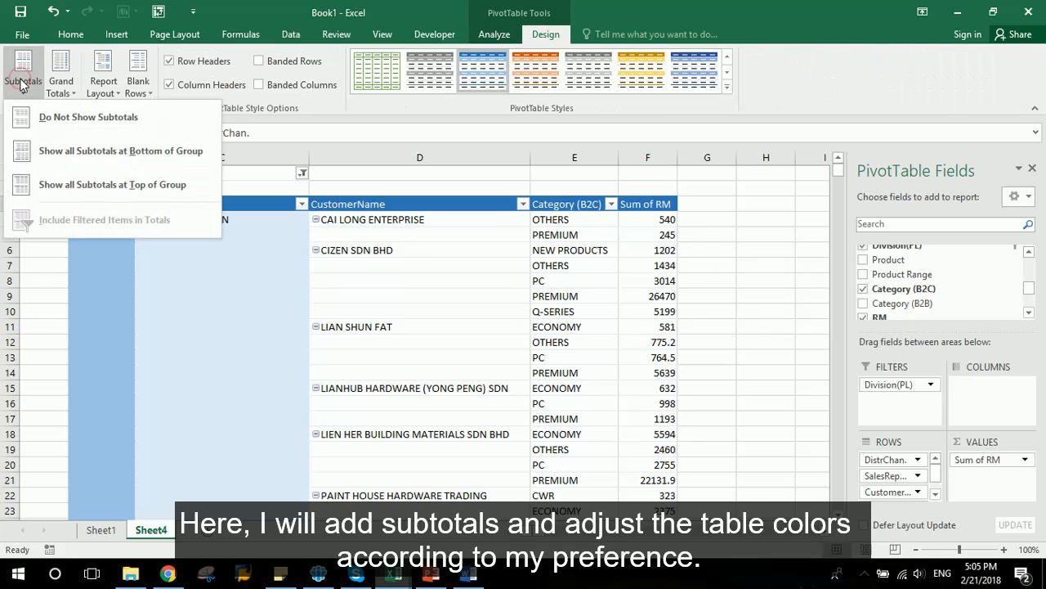
click(81, 150)
click(694, 70)
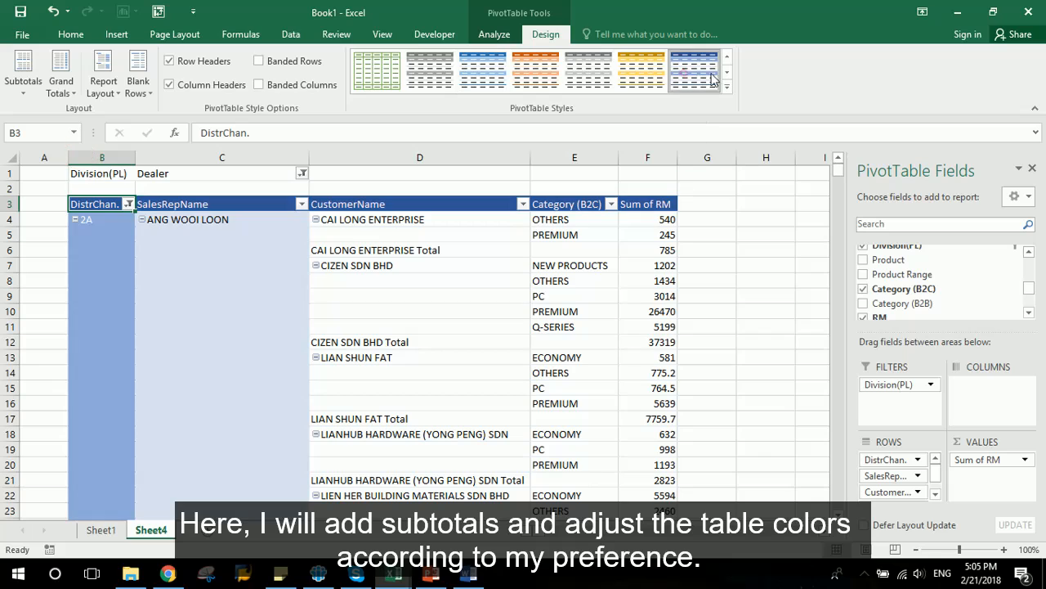
click(728, 73)
click(727, 73)
click(728, 59)
click(727, 59)
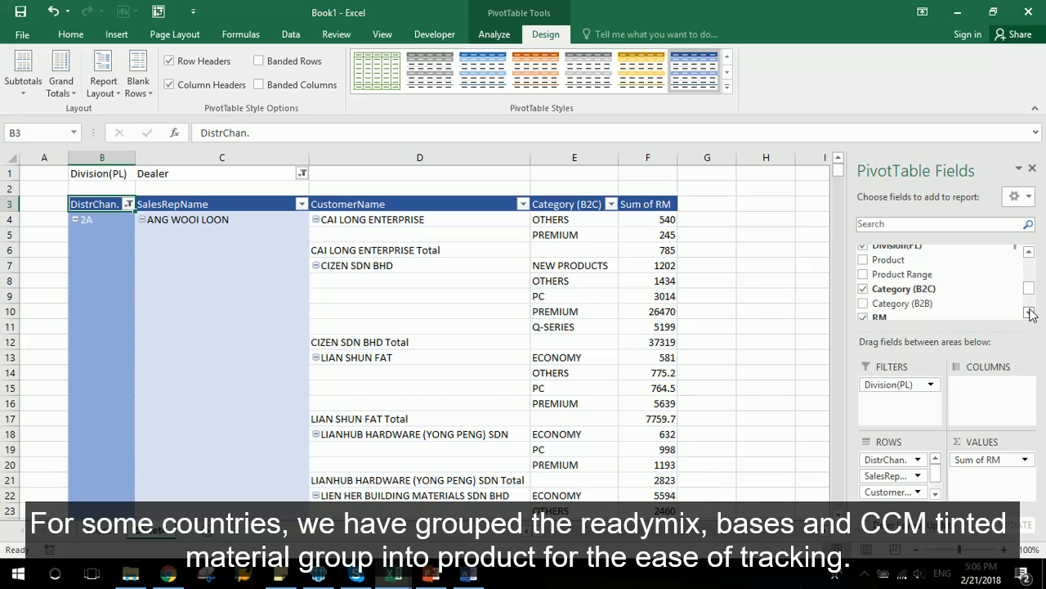
- Add the Product and MatGrp1 Description fields to Rows beneath Category (B2C)
drag(904, 274, 890, 502)
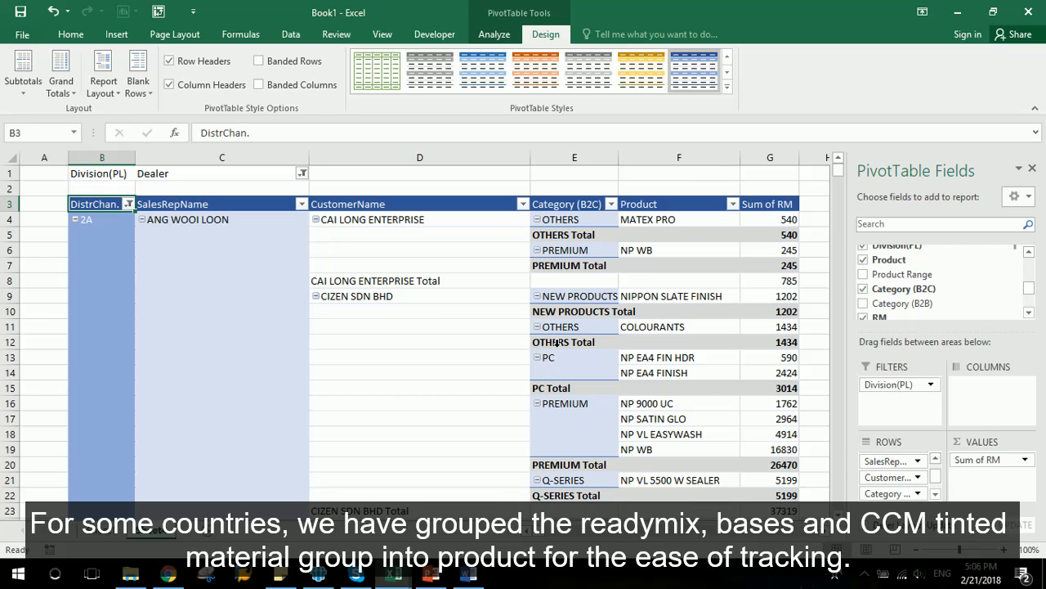
click(1028, 252)
click(1028, 253)
click(1028, 252)
click(1028, 253)
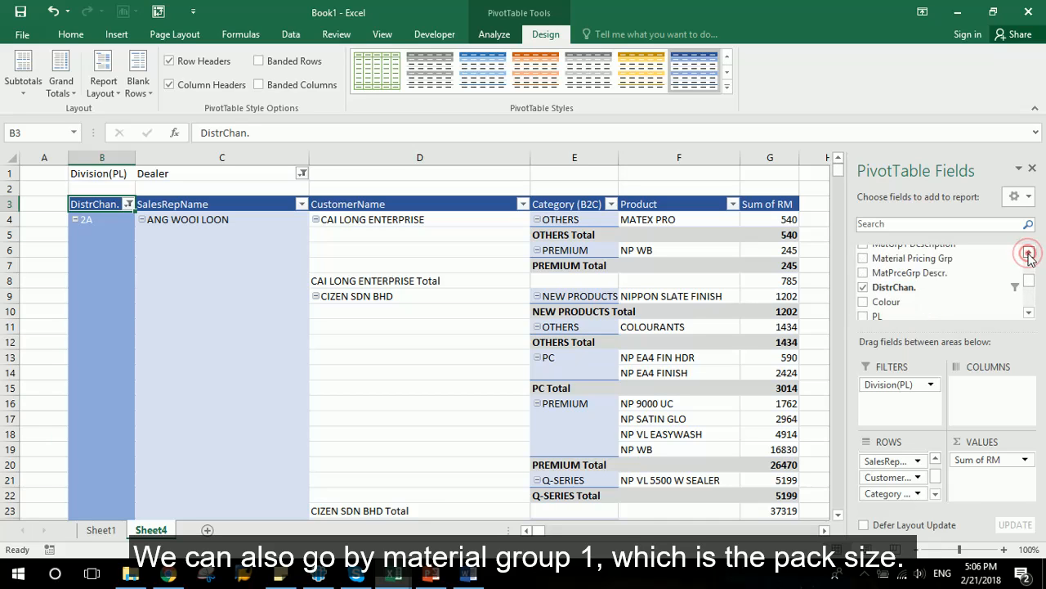
click(1029, 252)
drag(944, 267, 893, 500)
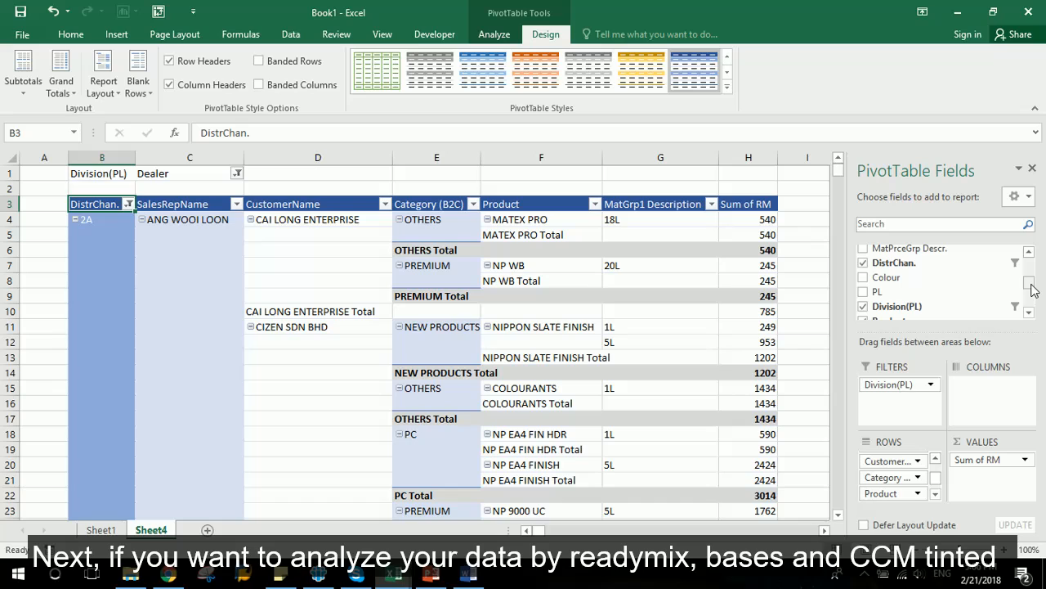
- Add the MatGrpDescription field to Rows beneath MatGrp1 Description
click(1029, 252)
click(1029, 253)
click(1028, 253)
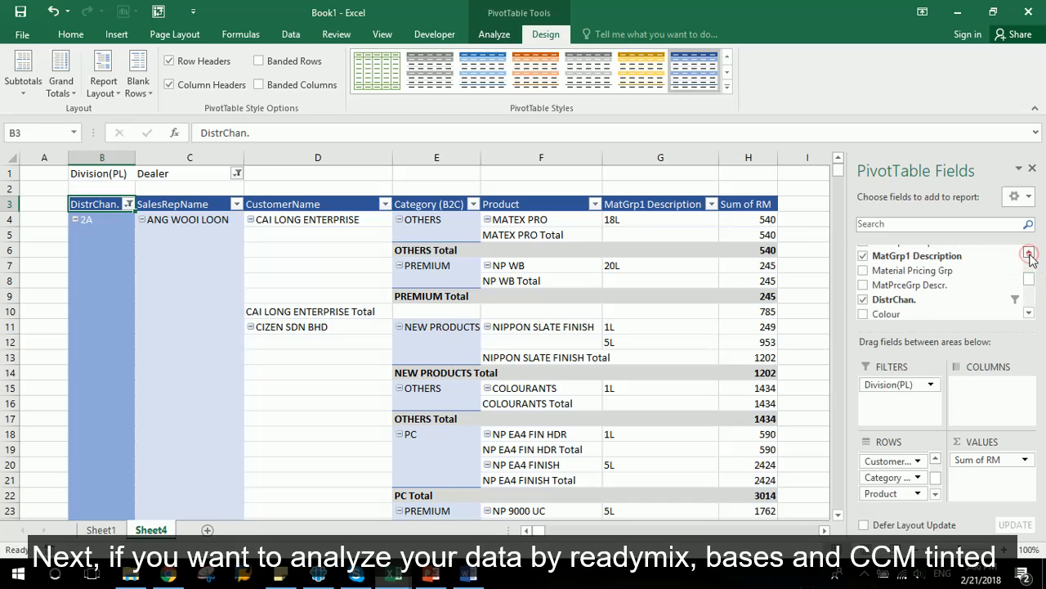
click(1029, 253)
click(1028, 253)
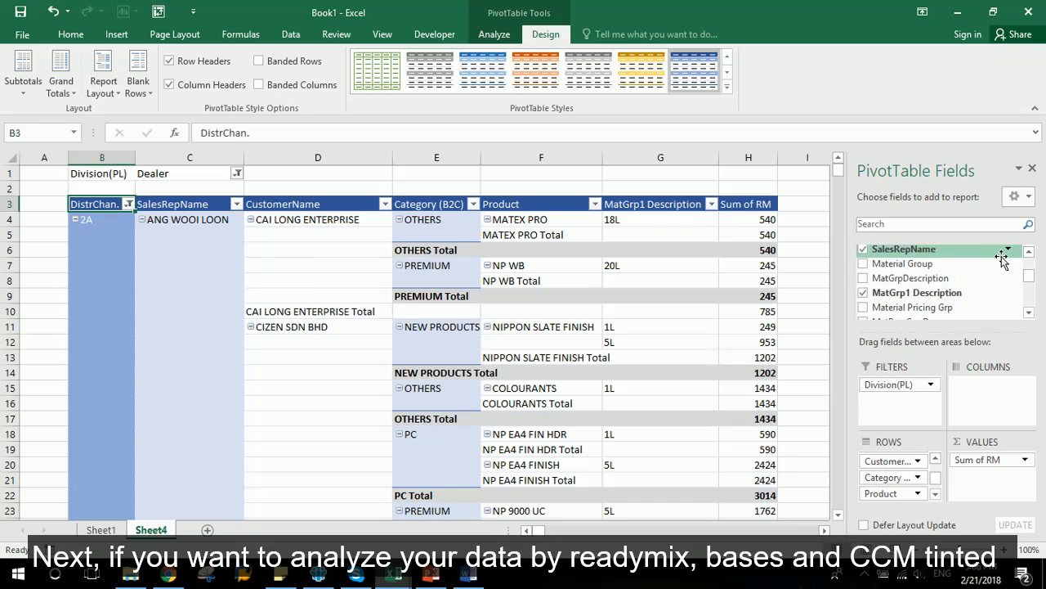
drag(981, 278, 913, 500)
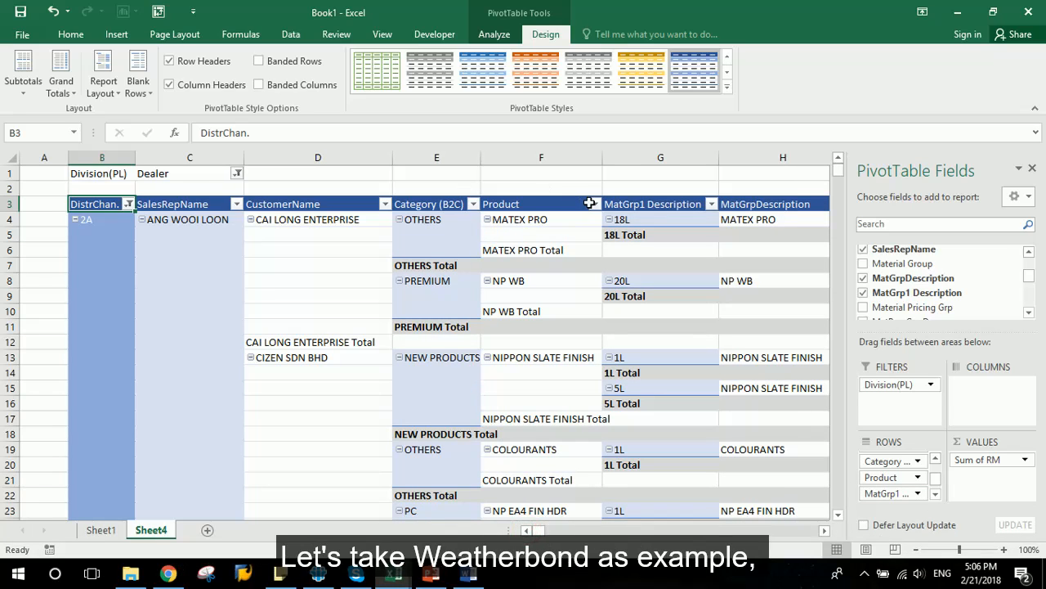
- Filter the Product field by searching "wb" and keeping only NP WB
click(594, 205)
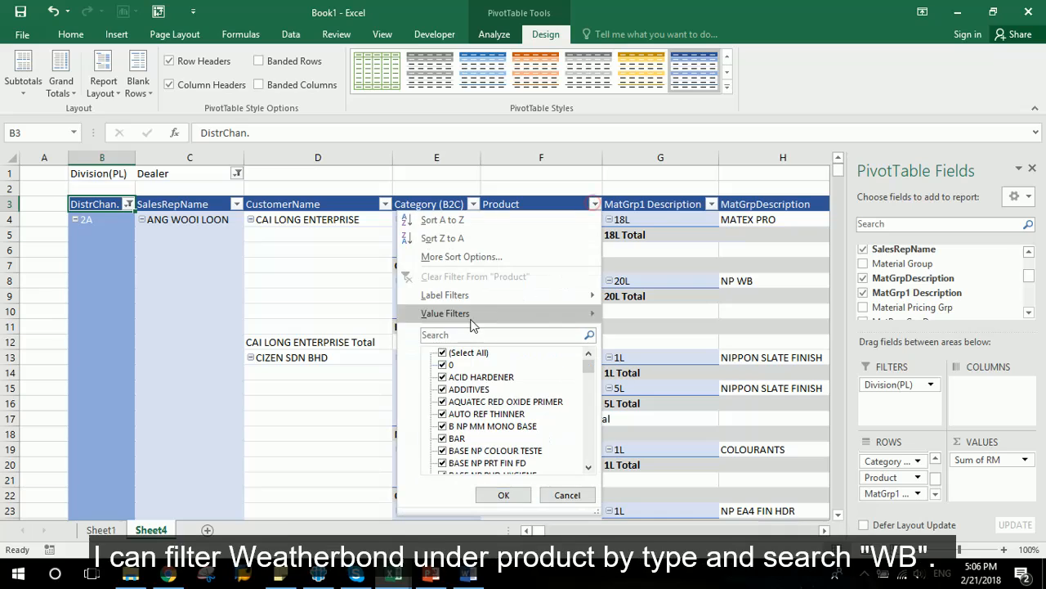
click(472, 335)
text(wb)
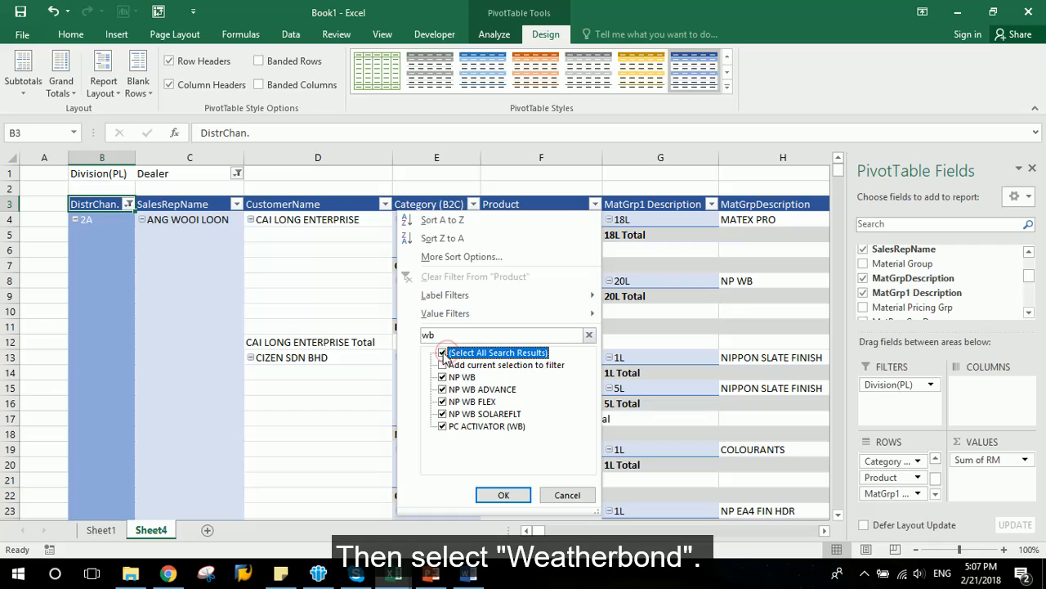
click(446, 353)
click(458, 377)
click(511, 493)
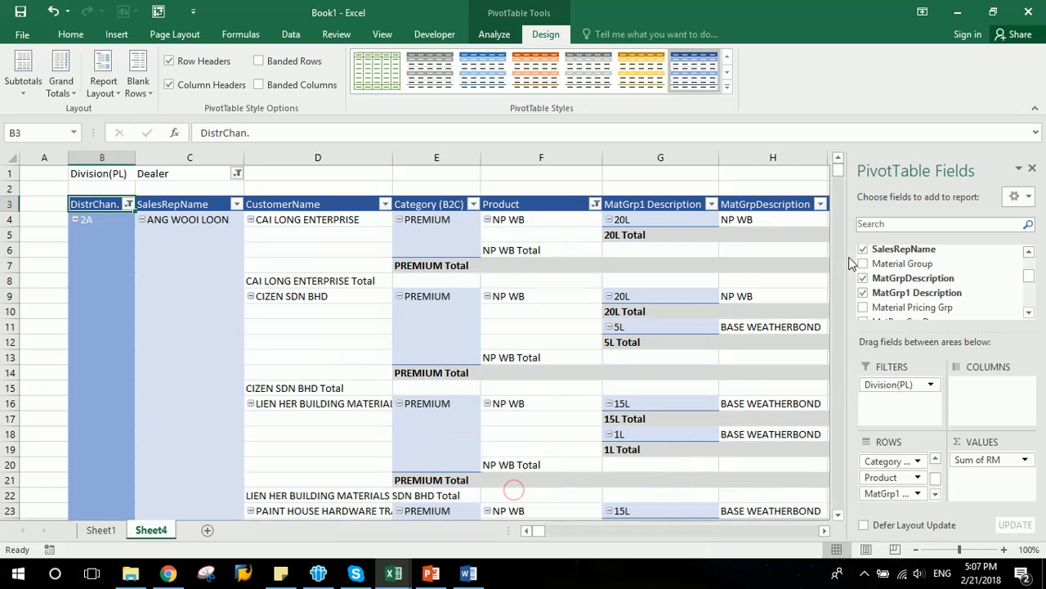
- Add the Material Description field to Rows beneath MatGrpDescription
click(824, 530)
click(824, 530)
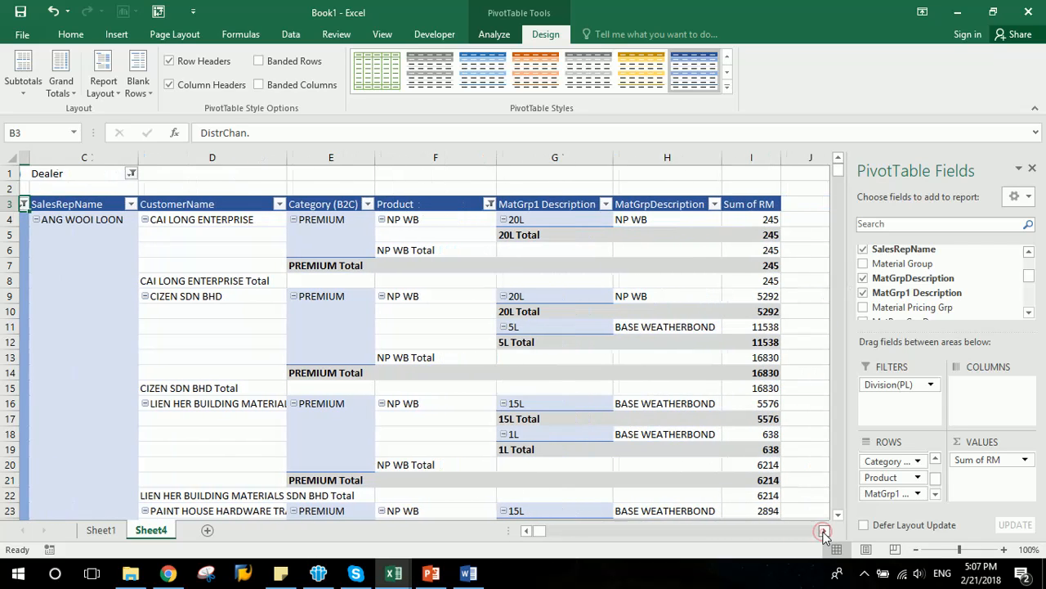
click(657, 326)
click(1030, 313)
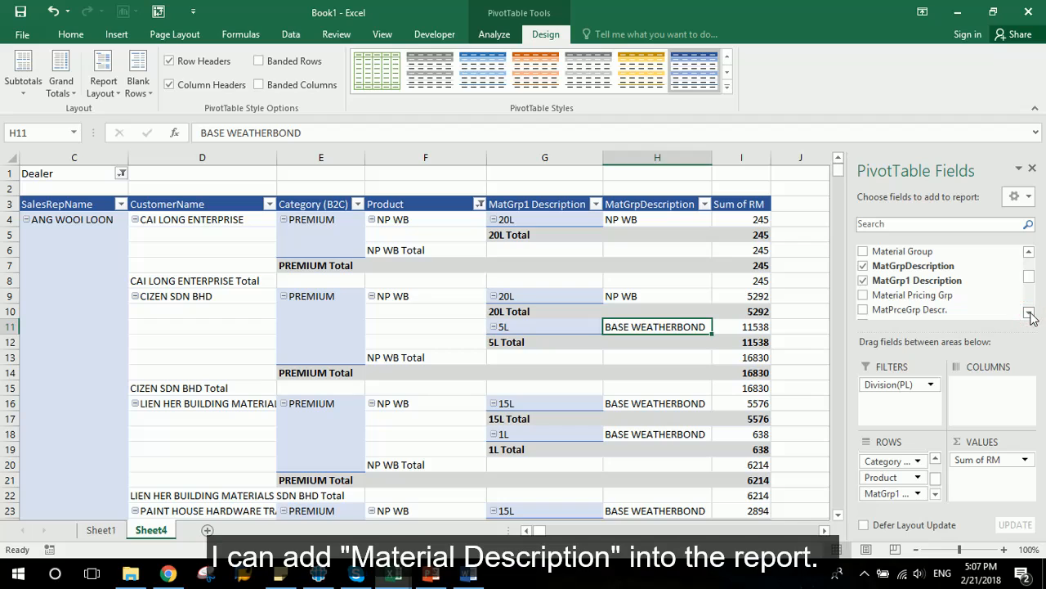
click(1029, 252)
click(1030, 252)
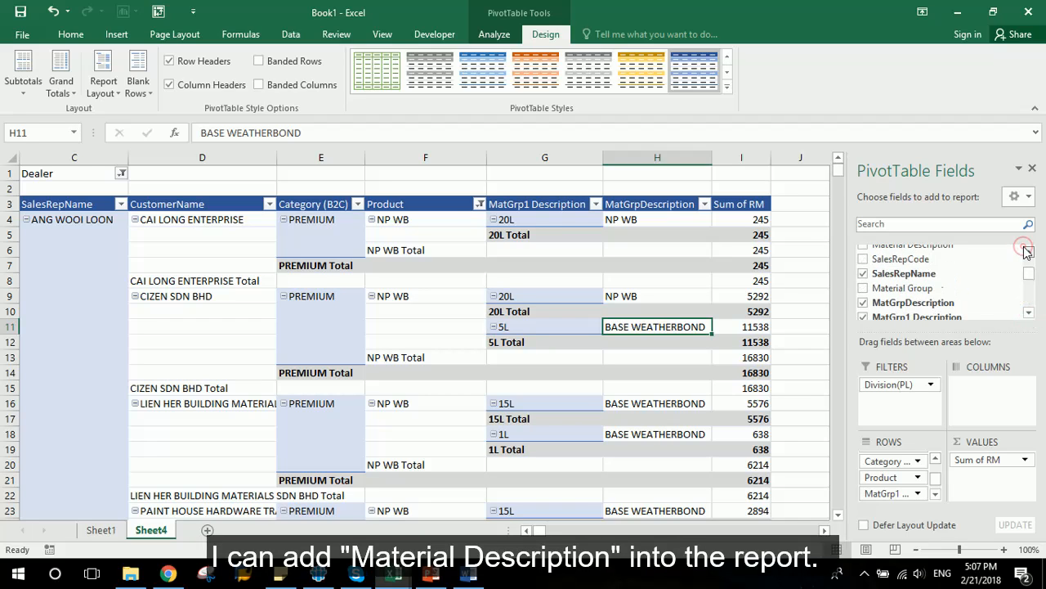
click(1029, 252)
drag(945, 257, 922, 501)
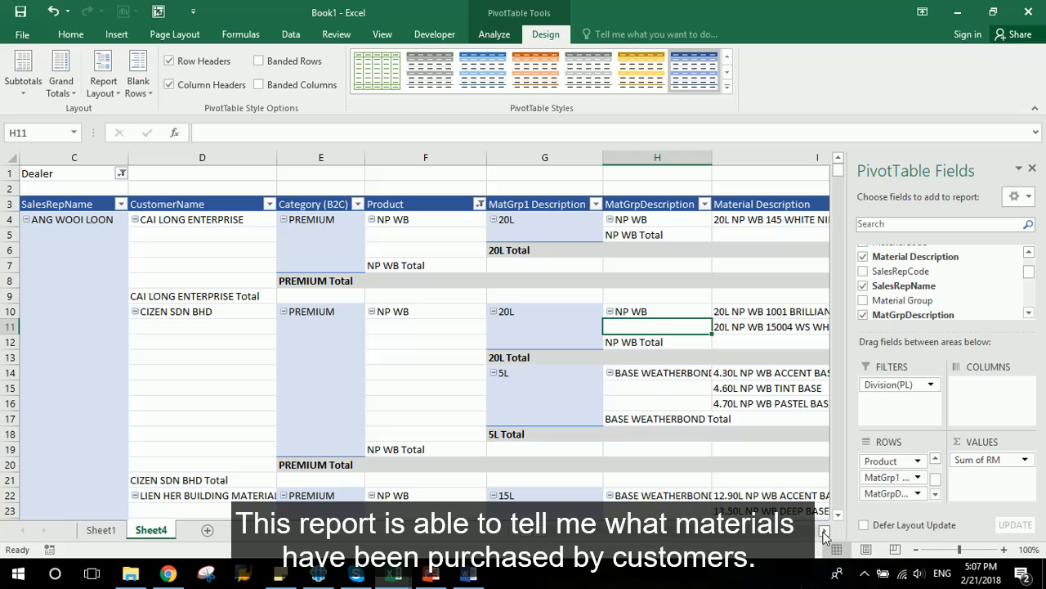
- Examine the material descriptions each customer purchased under NP WB
click(824, 530)
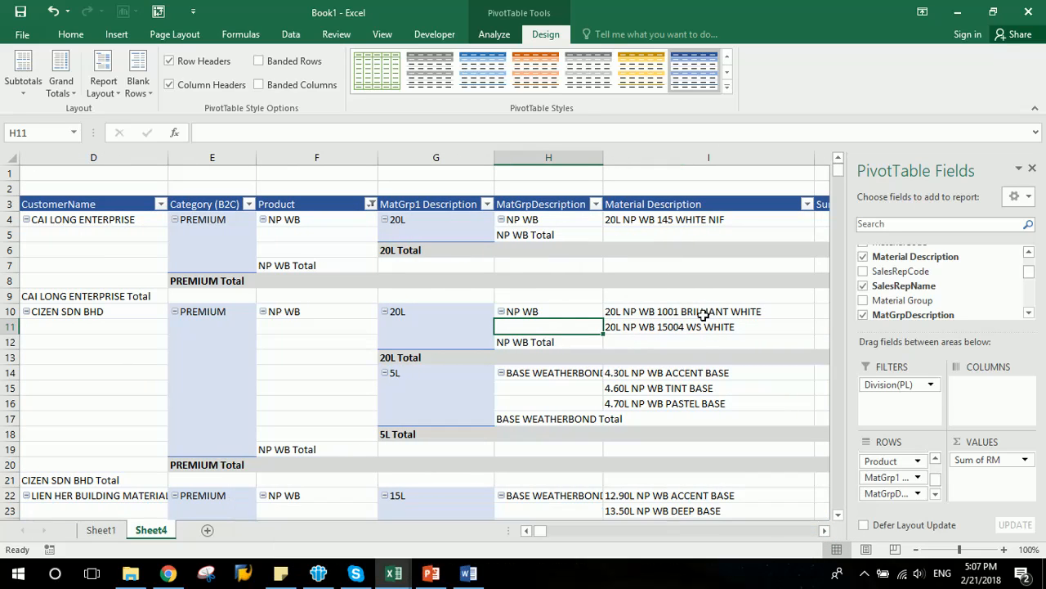
drag(703, 315, 703, 328)
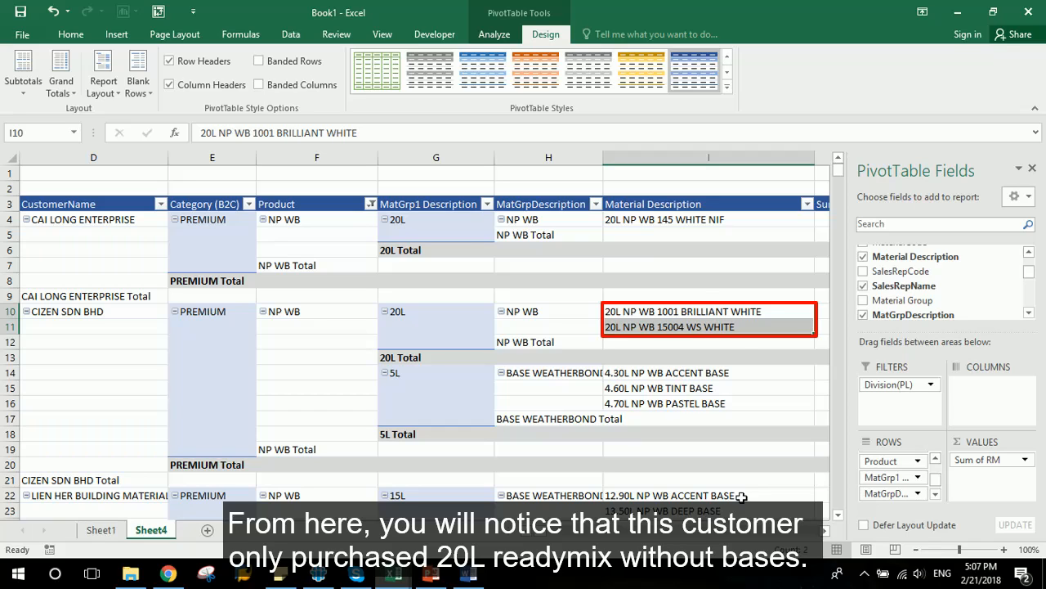
scroll(736, 491, down, 1)
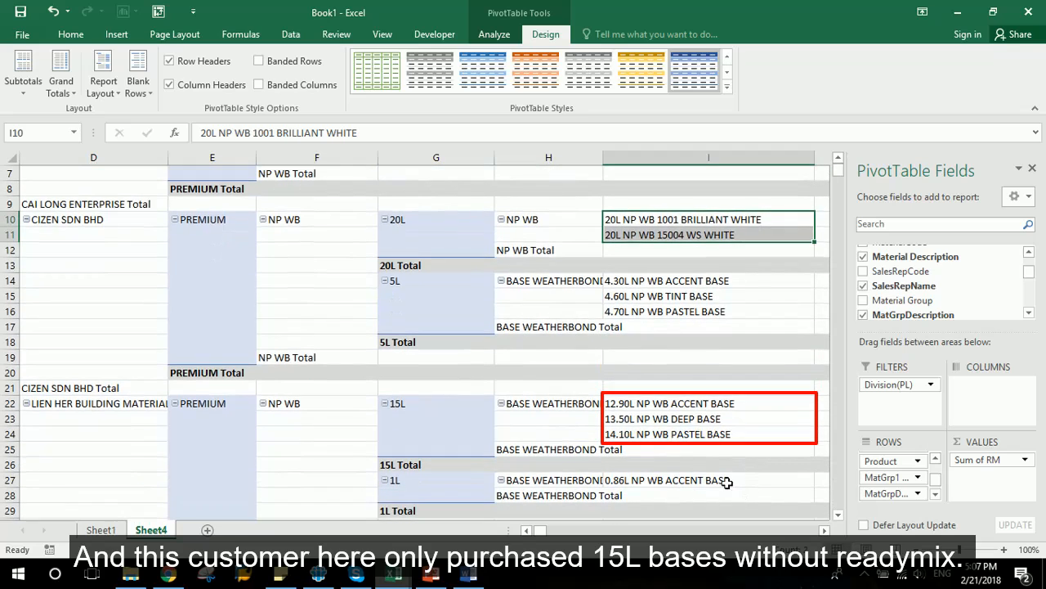
drag(683, 403, 683, 434)
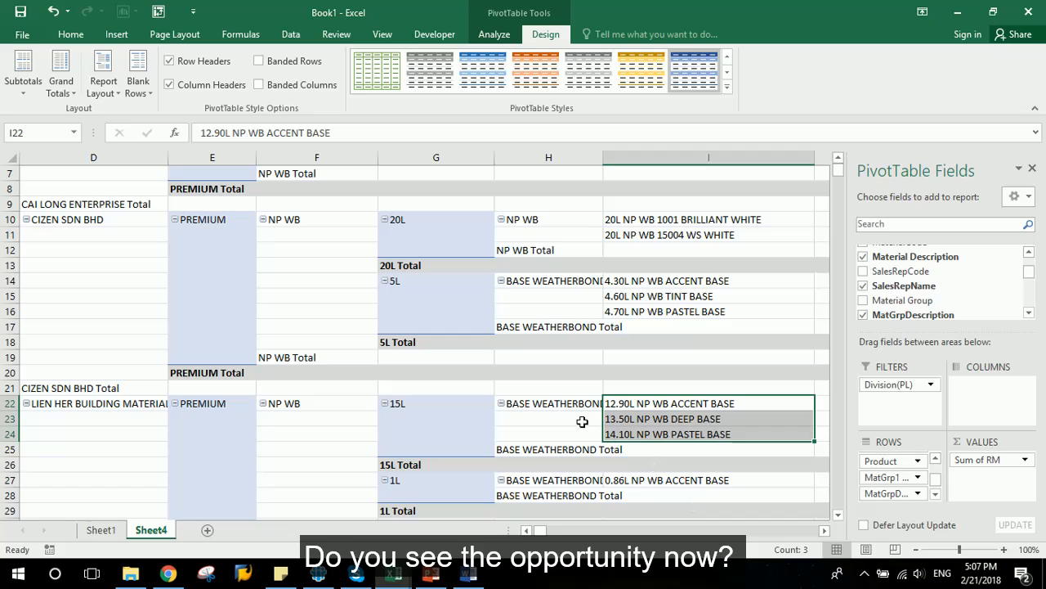
scroll(582, 422, up, 2)
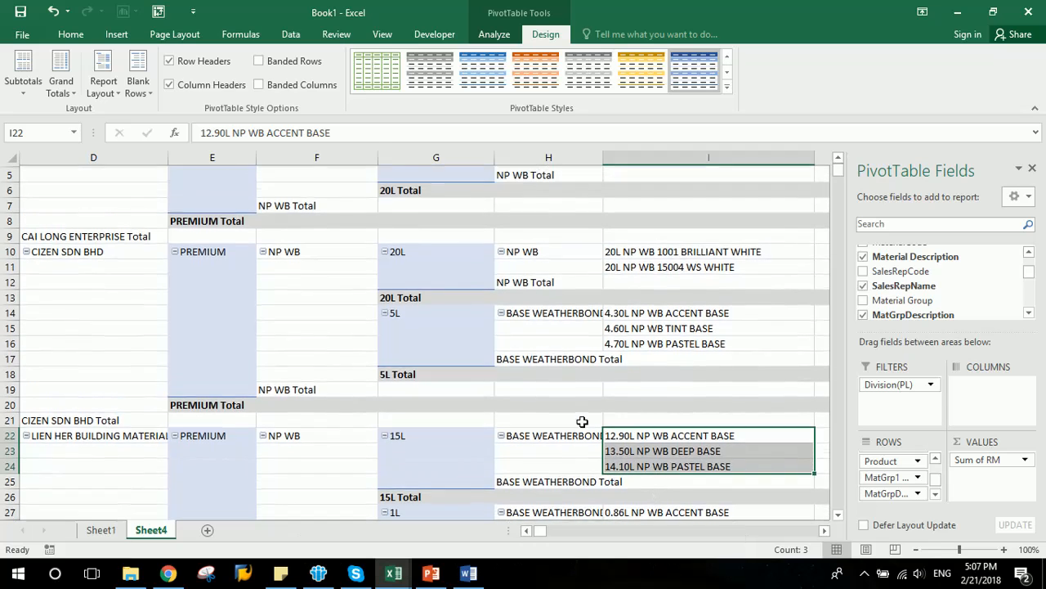
click(824, 531)
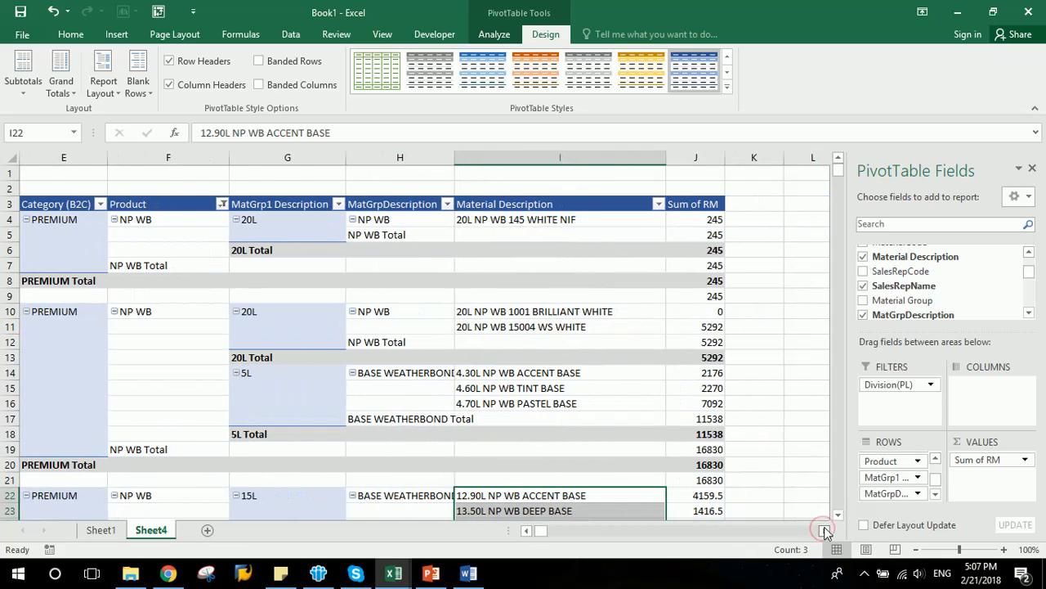
- Remove the Material Description field from the Rows area
click(936, 494)
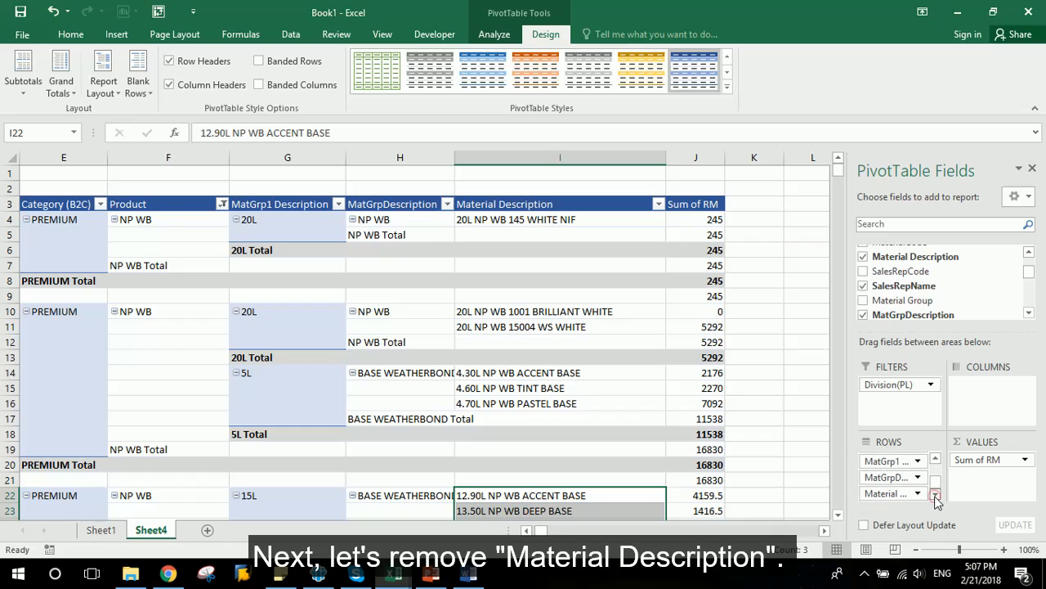
drag(891, 492, 941, 293)
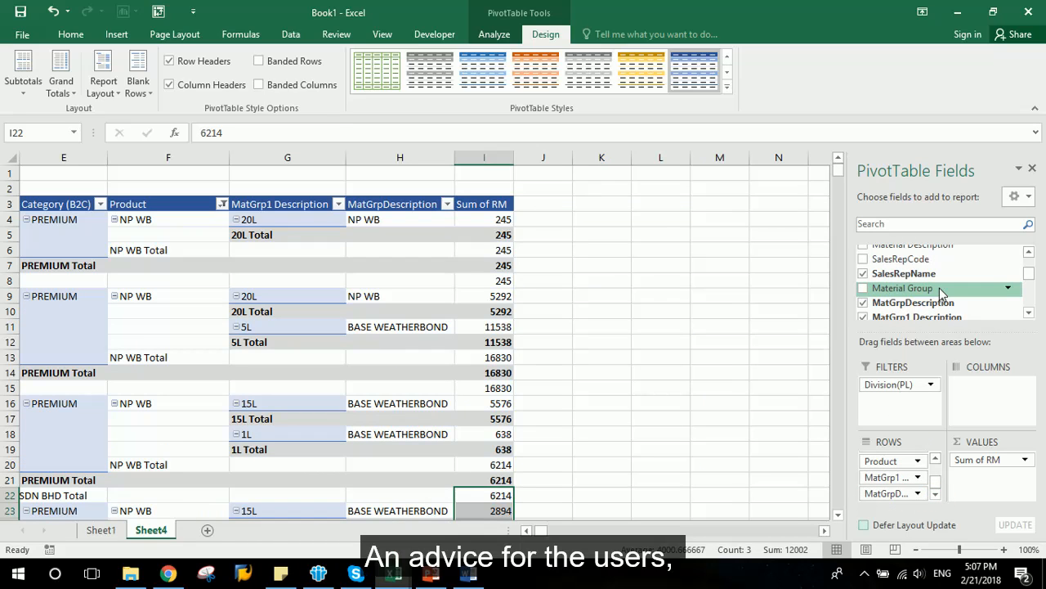
- Add the Qty field to the Values area alongside Sum of RM
mouse_move(472, 295)
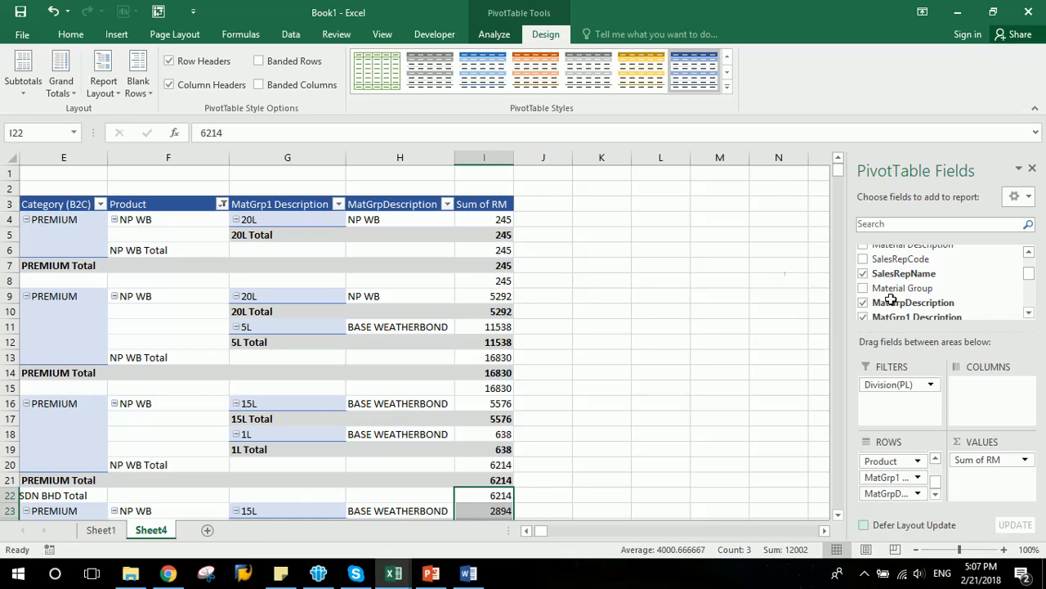
scroll(1032, 280, down, 1)
drag(1031, 280, 1031, 302)
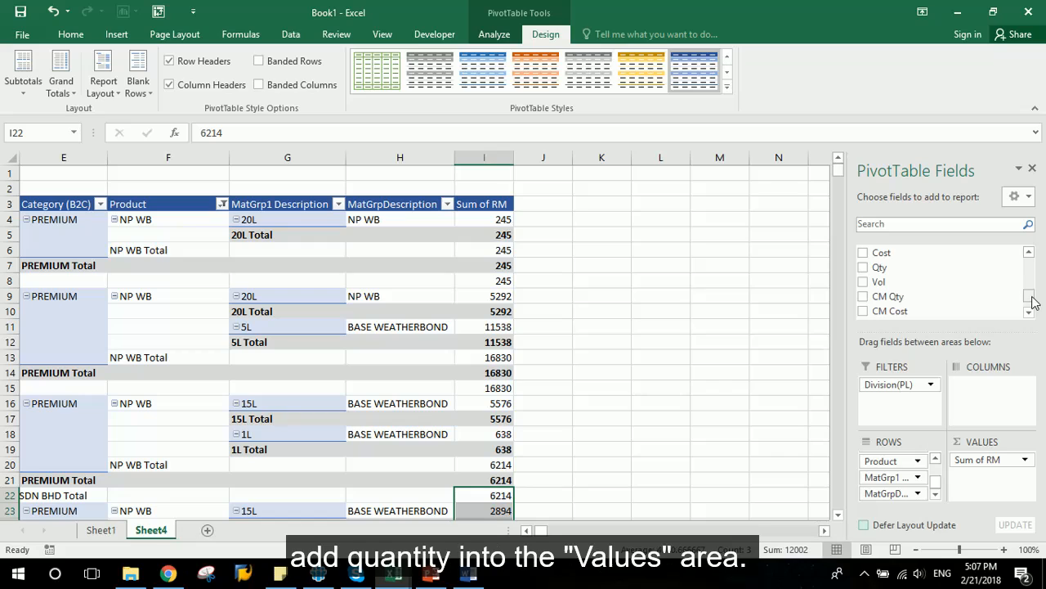
drag(914, 266, 998, 473)
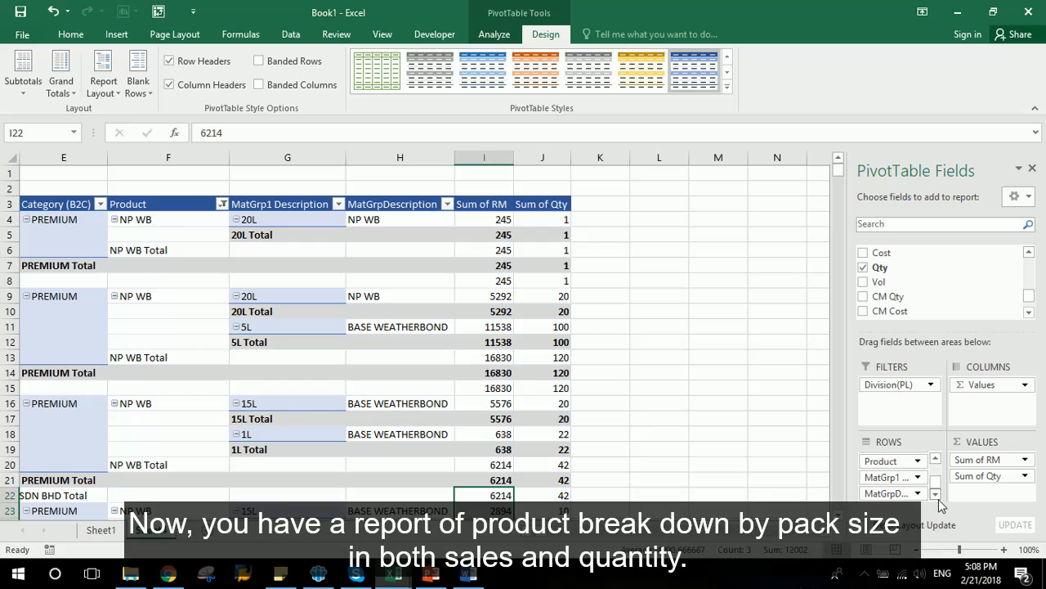
drag(934, 496, 919, 327)
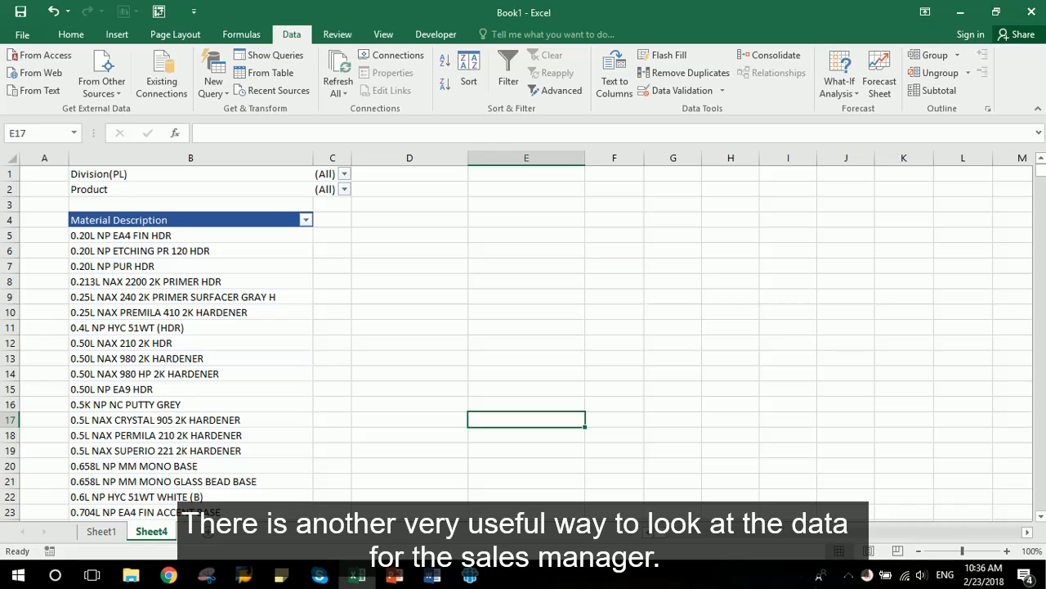
- Filter the Division(PL) report filter to show only Dealer
click(344, 173)
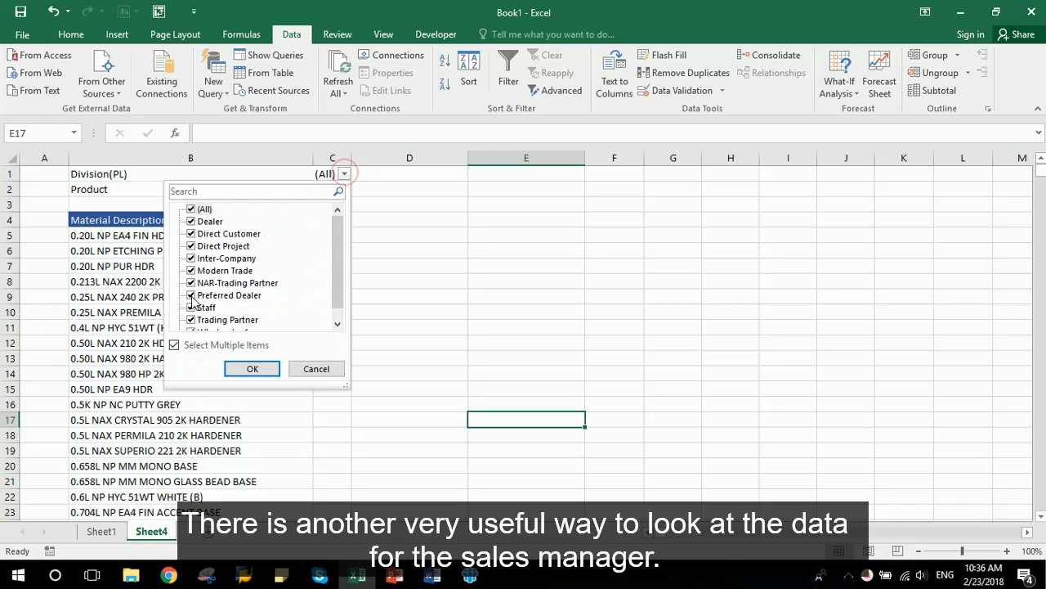
click(174, 345)
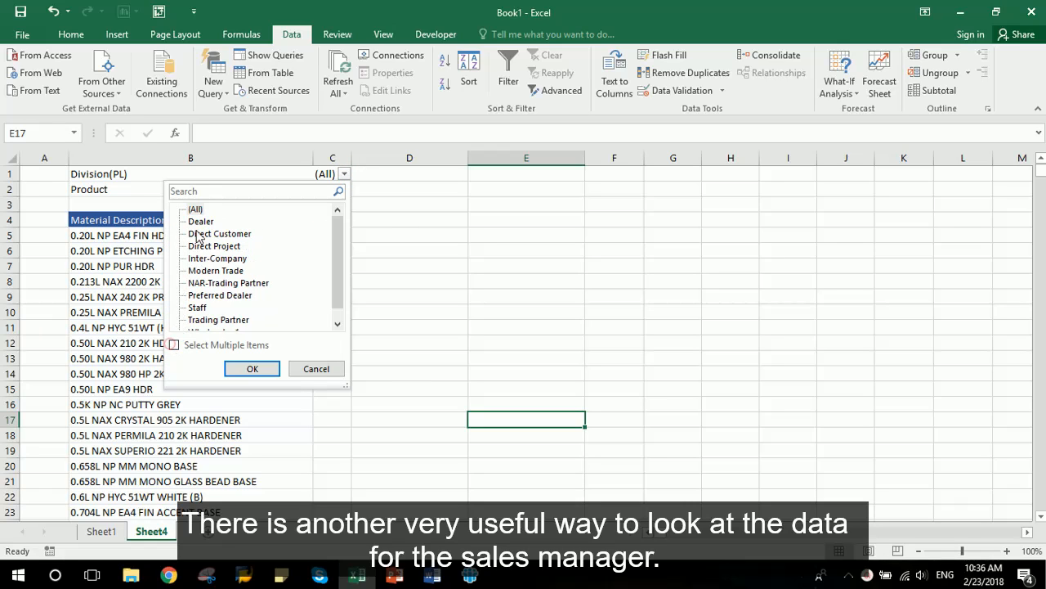
click(174, 345)
click(190, 209)
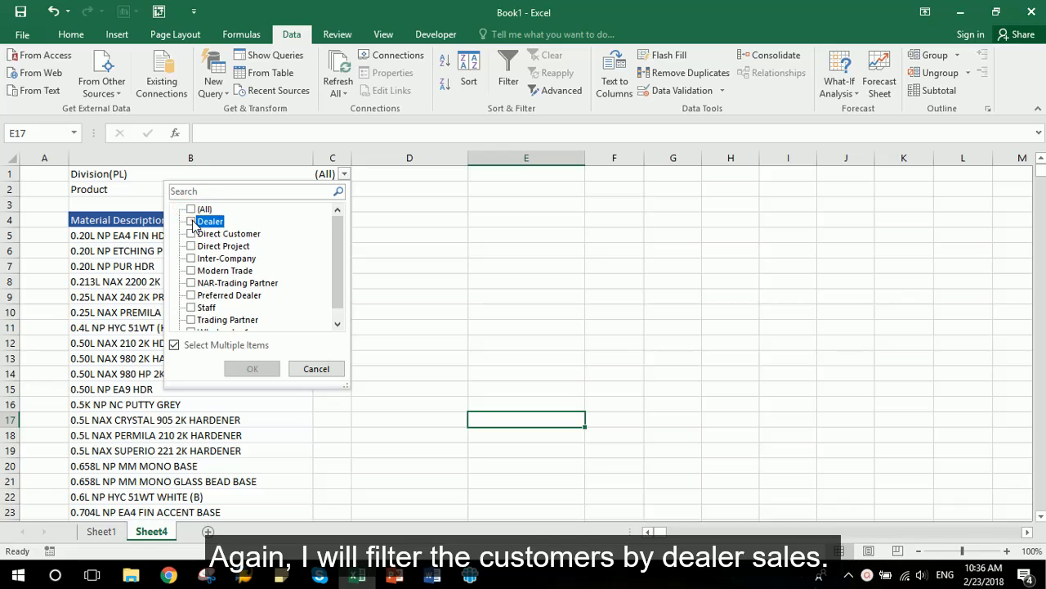
click(191, 222)
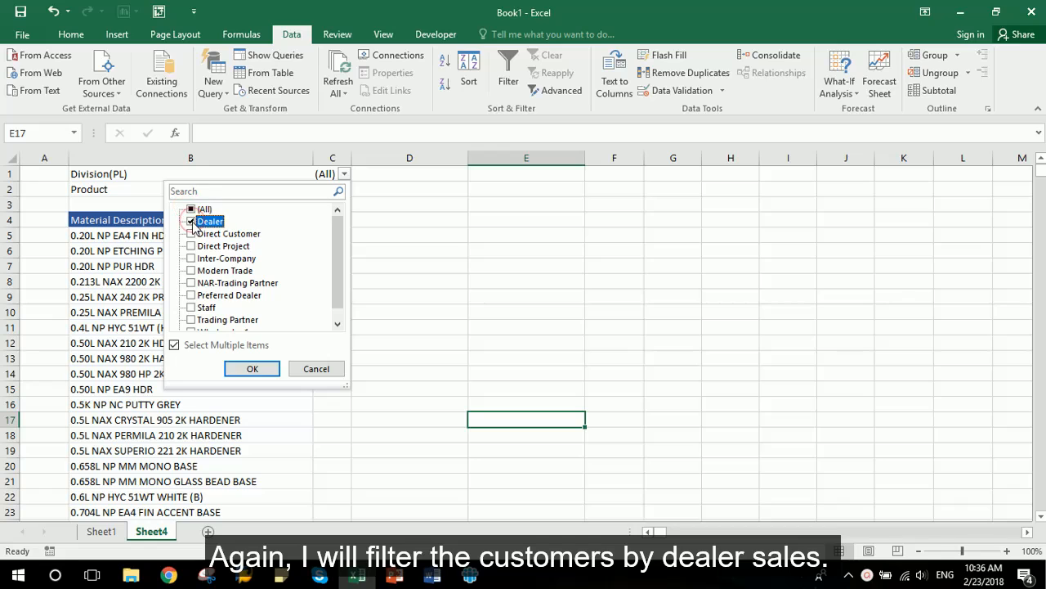
click(252, 368)
- Filter the Product report filter by searching "wb" and keeping only NP WB
click(350, 188)
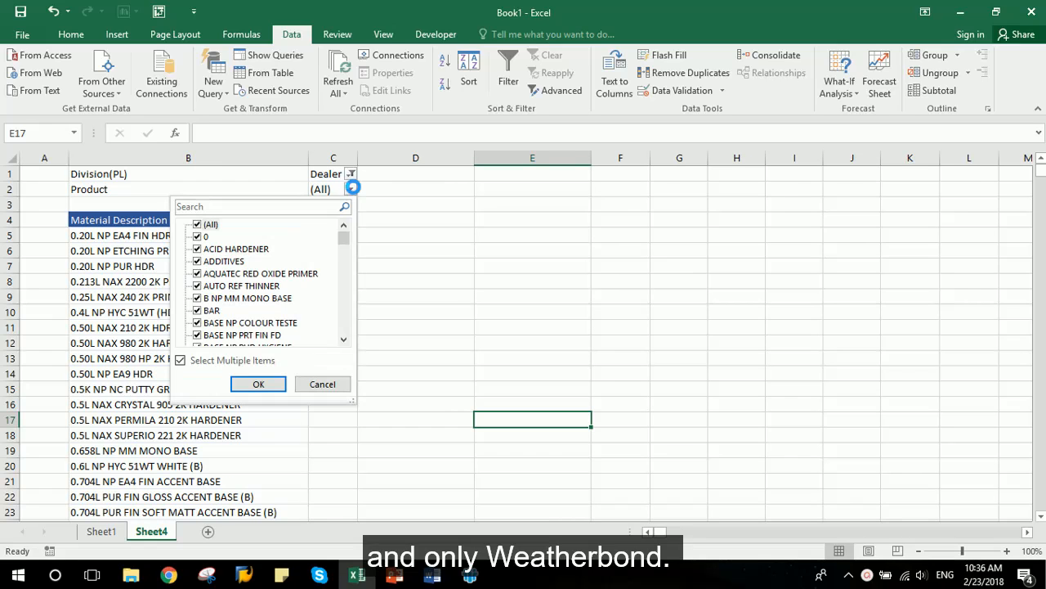
click(206, 206)
text(wb)
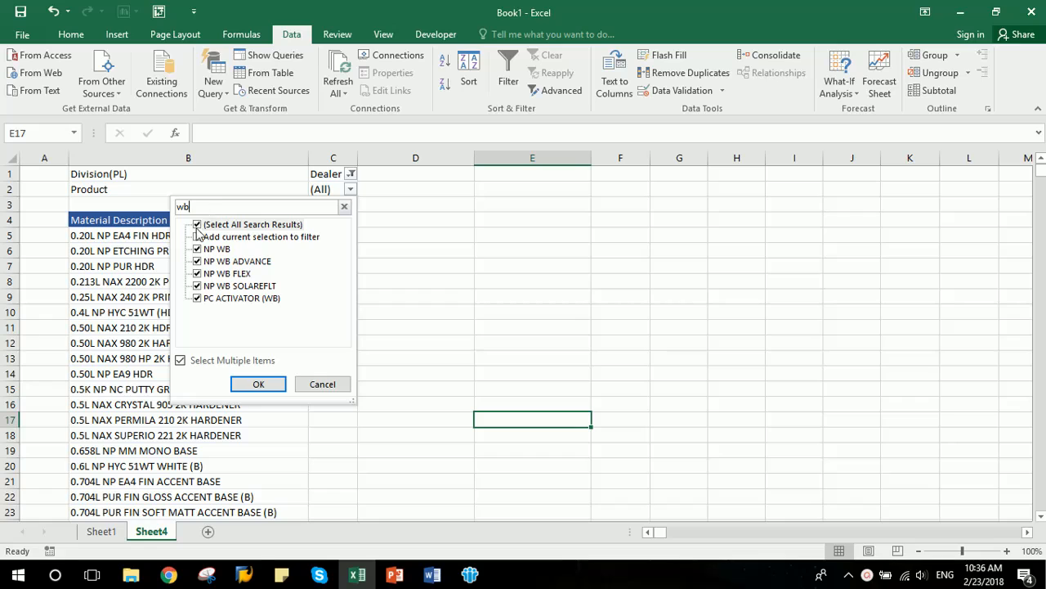
click(197, 224)
click(197, 249)
click(246, 384)
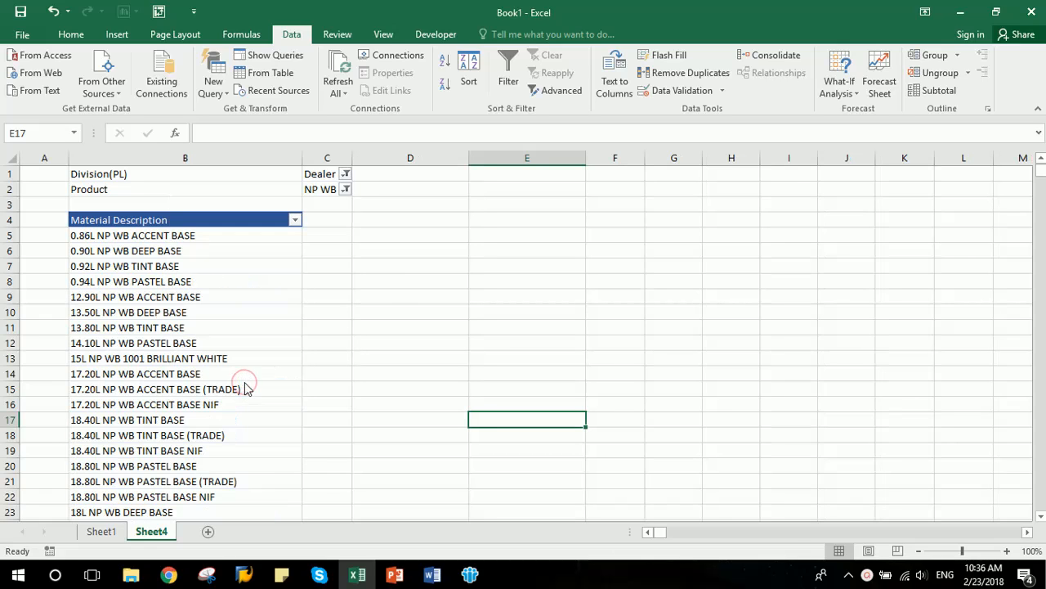
- Filter Material Description by searching "20l*wb*white" and keeping 20L NP WB 1001 Brilliant White, 145 White and 15004 WS White
click(295, 220)
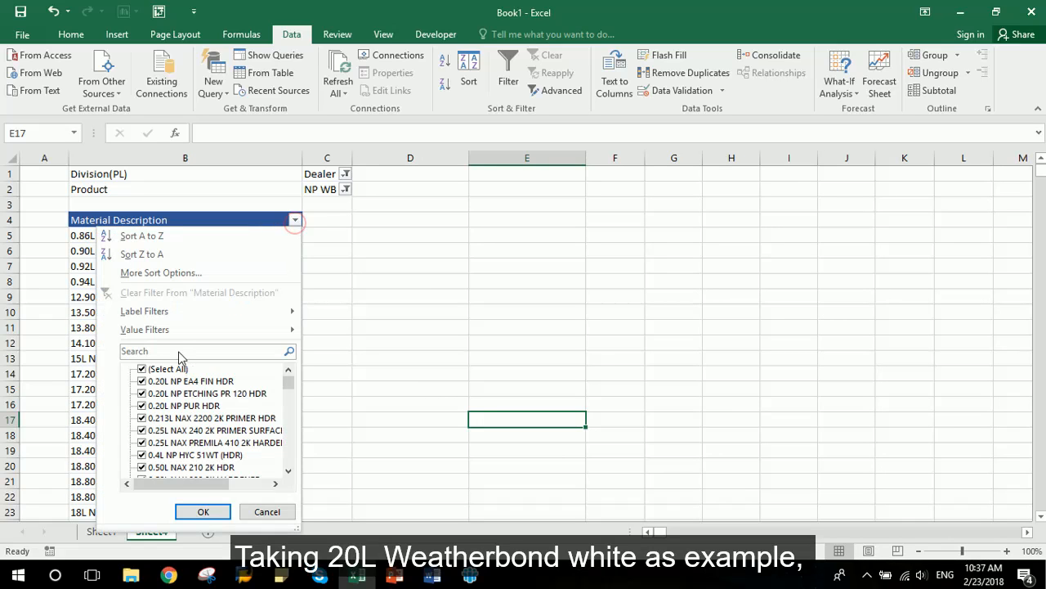
click(180, 353)
text(20l)
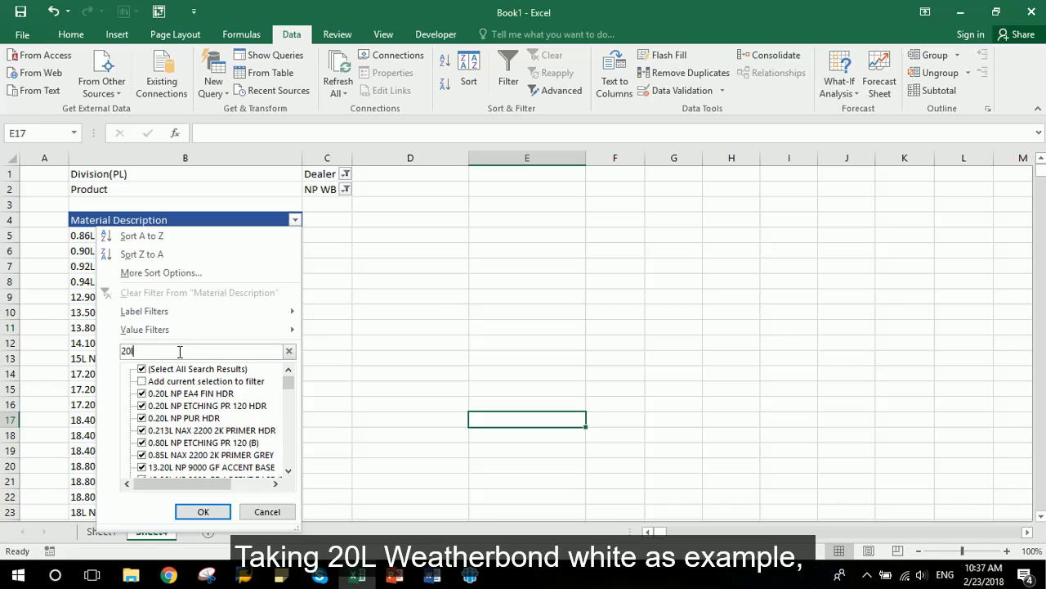
text(*w)
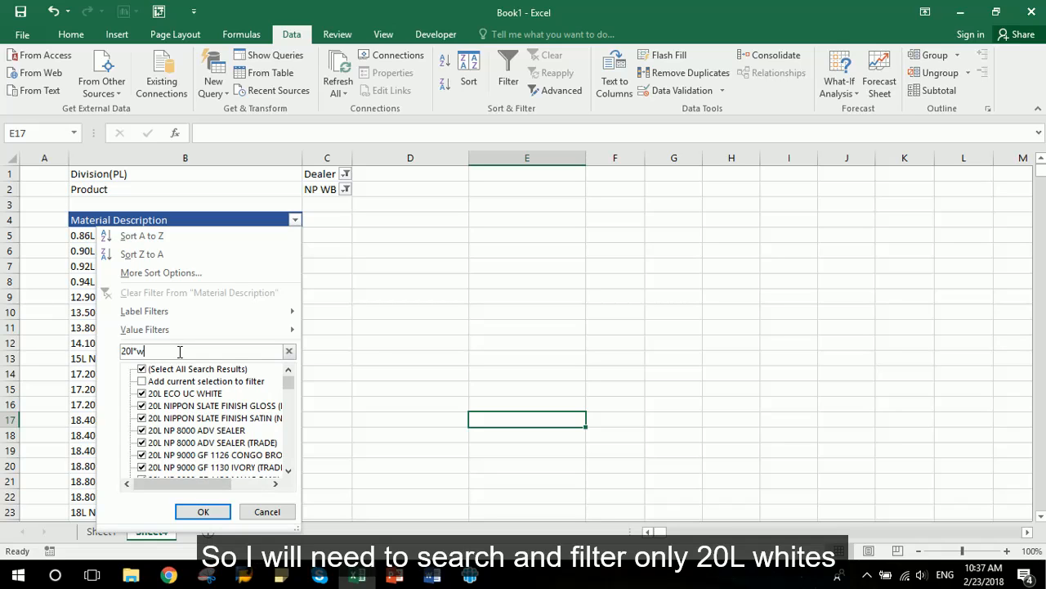
text(b*white)
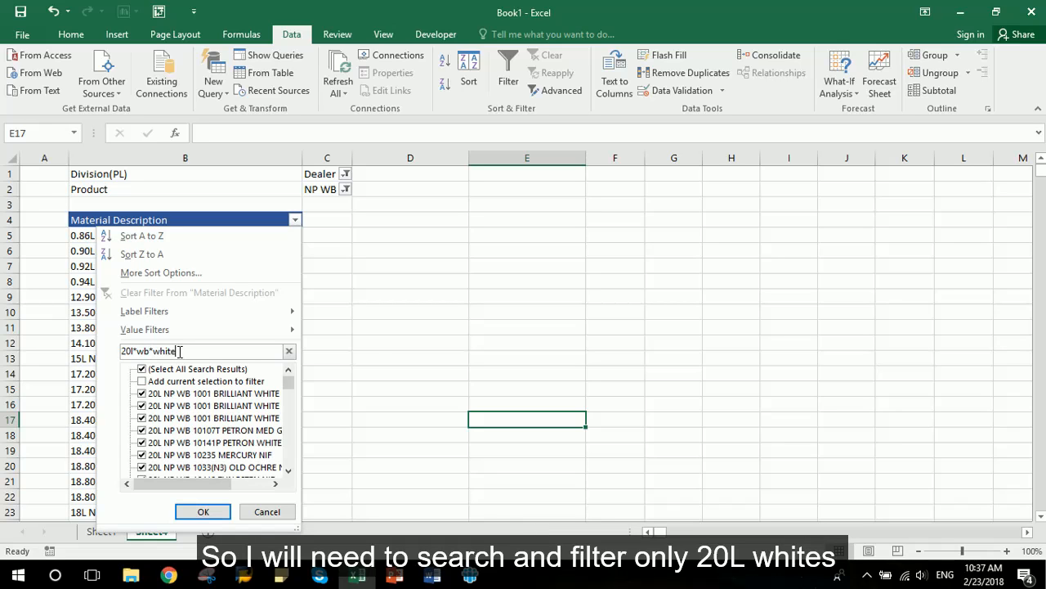
click(143, 368)
click(142, 393)
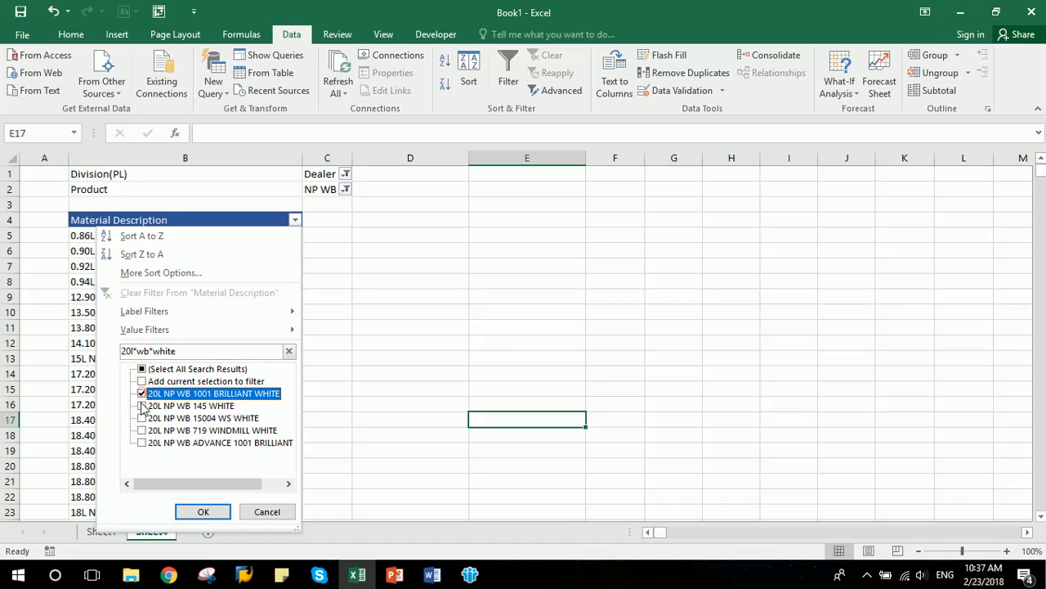
click(143, 406)
click(209, 509)
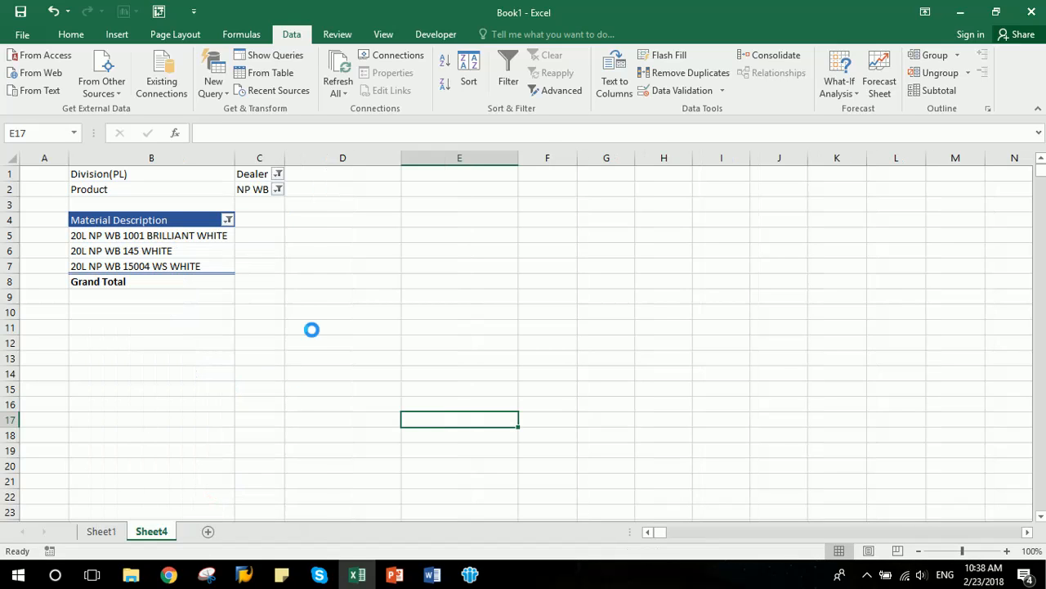
- Add CustomerName to the Values area to count customers per material
drag(185, 236, 183, 259)
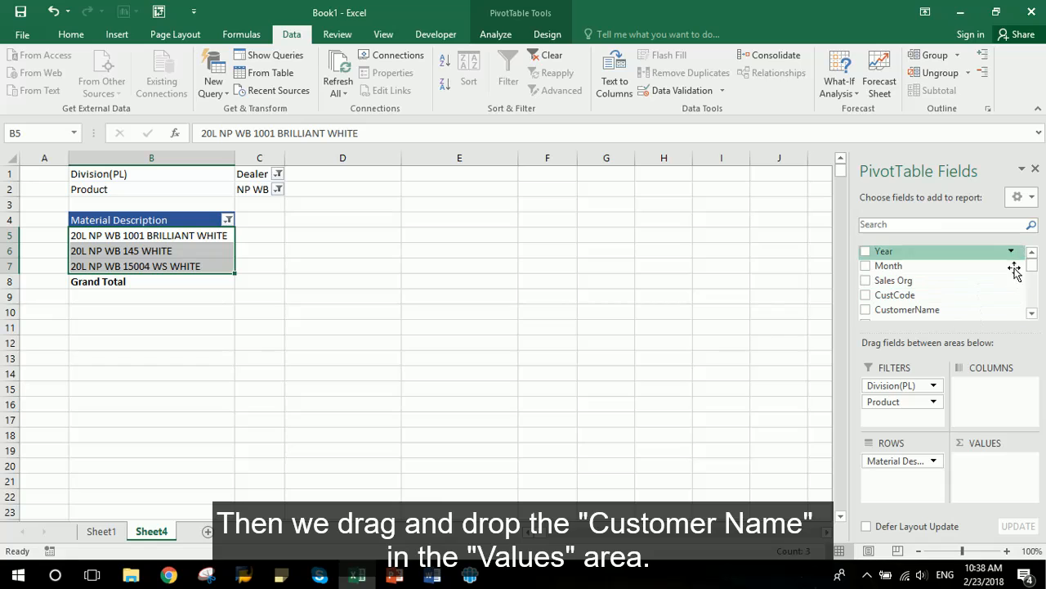
drag(974, 309, 996, 468)
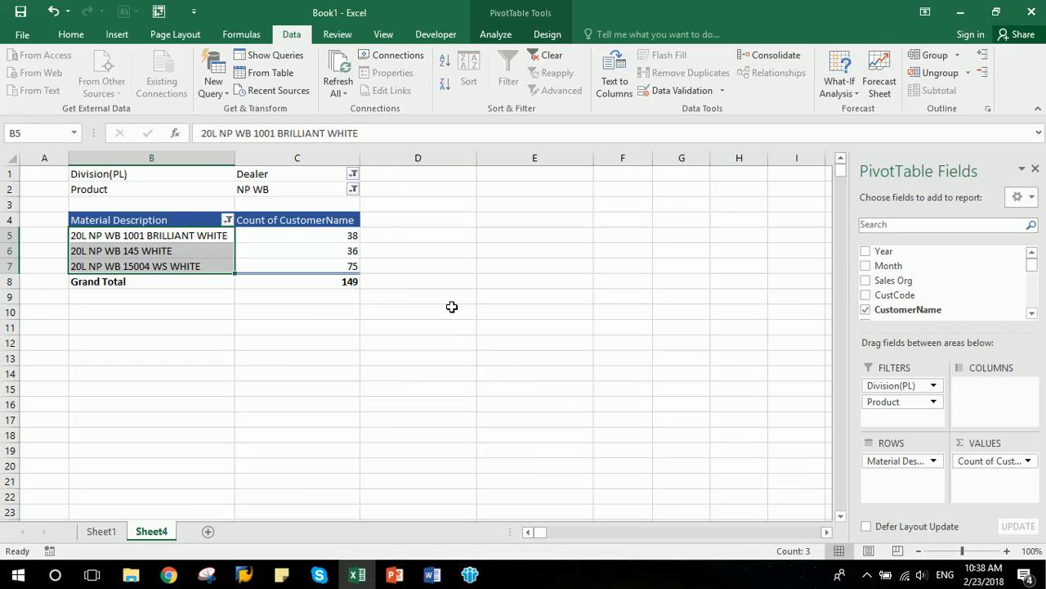